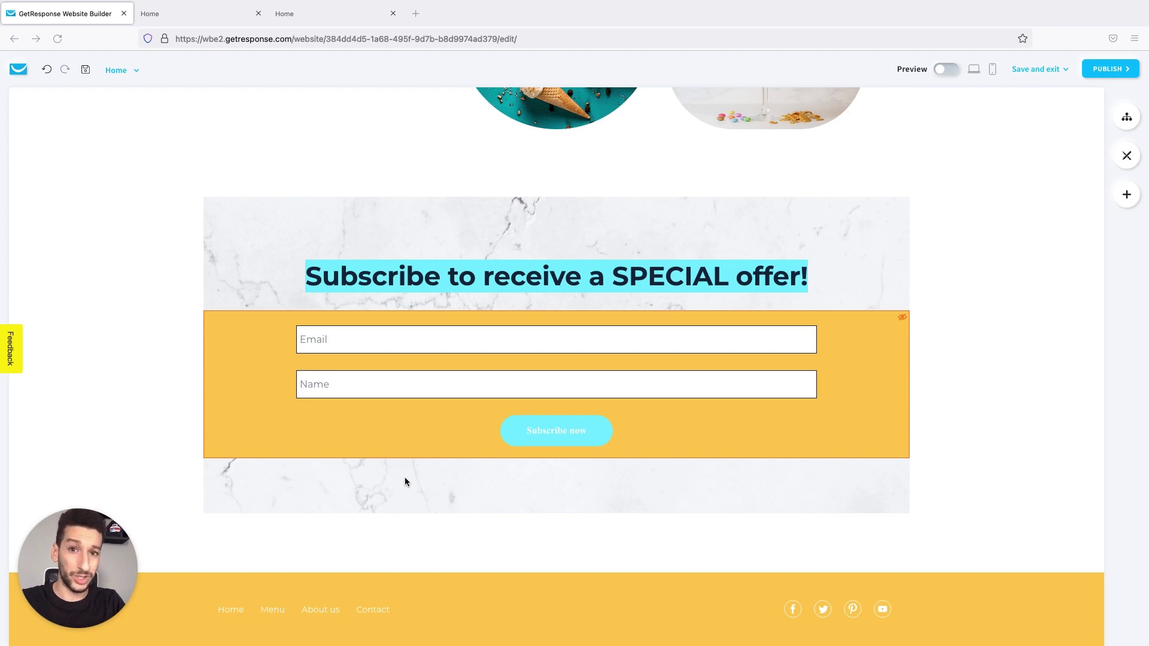
- Insert a second signup form from the yellow rounded-field template, then delete it
click(726, 436)
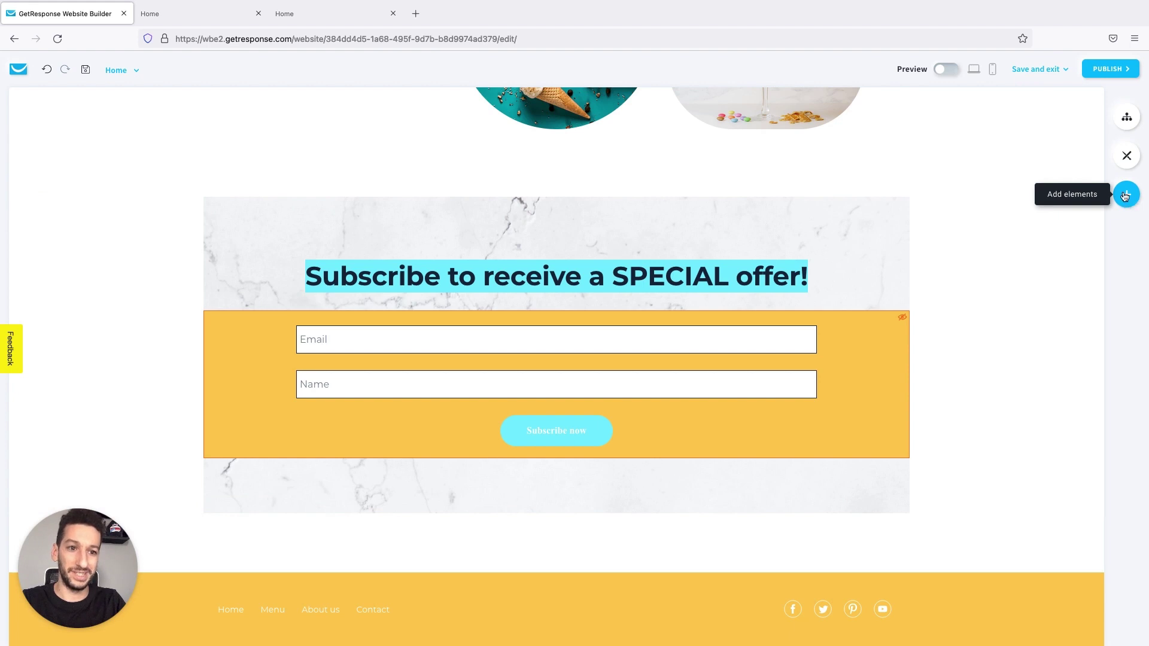
click(1125, 197)
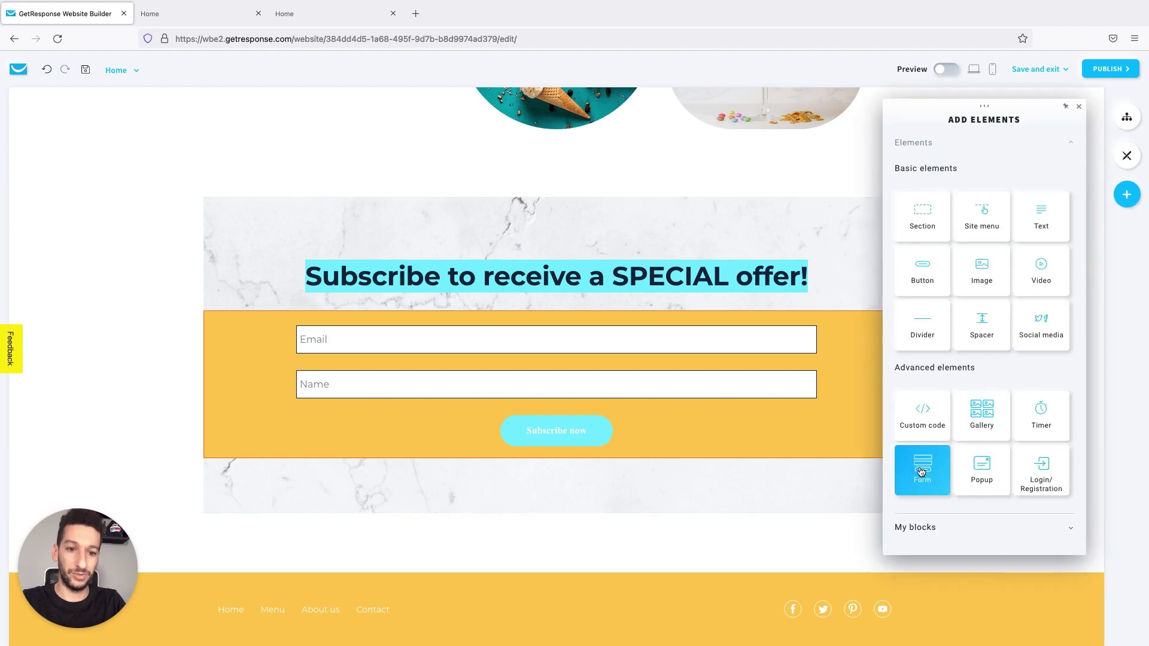
drag(922, 478, 722, 510)
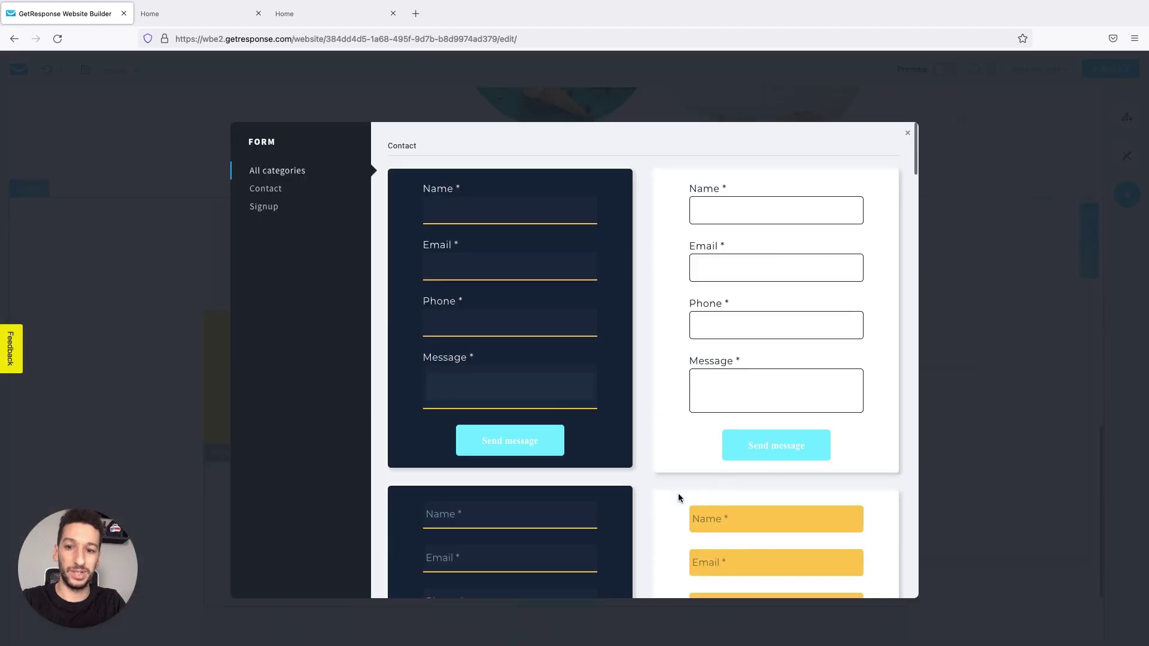
click(265, 208)
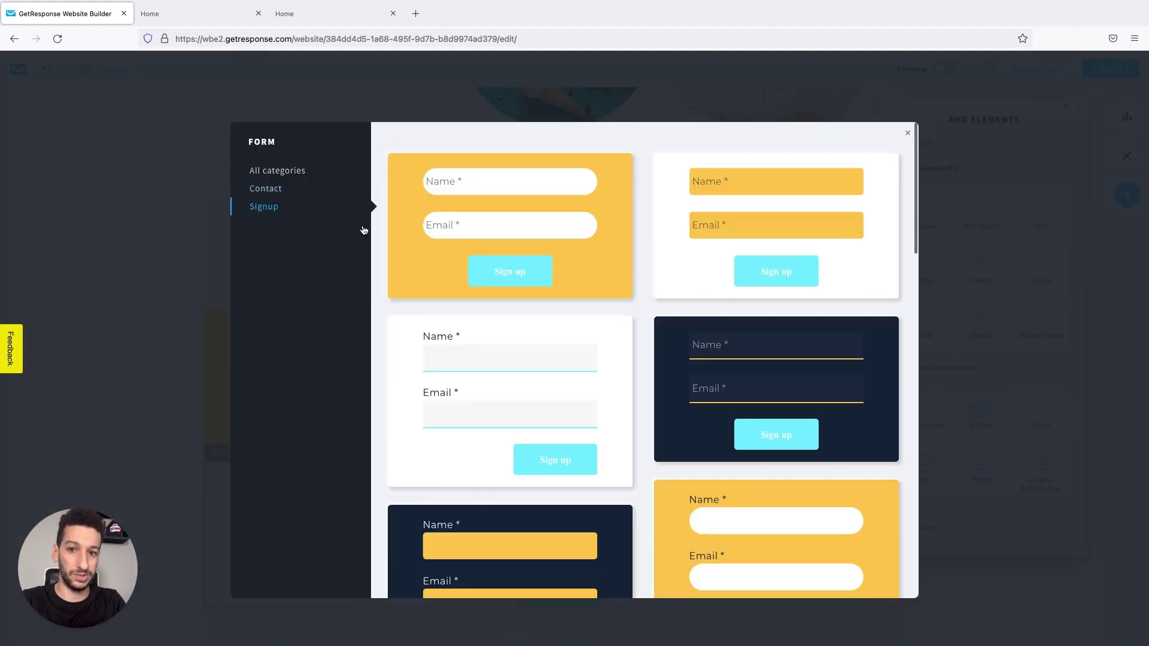
click(495, 236)
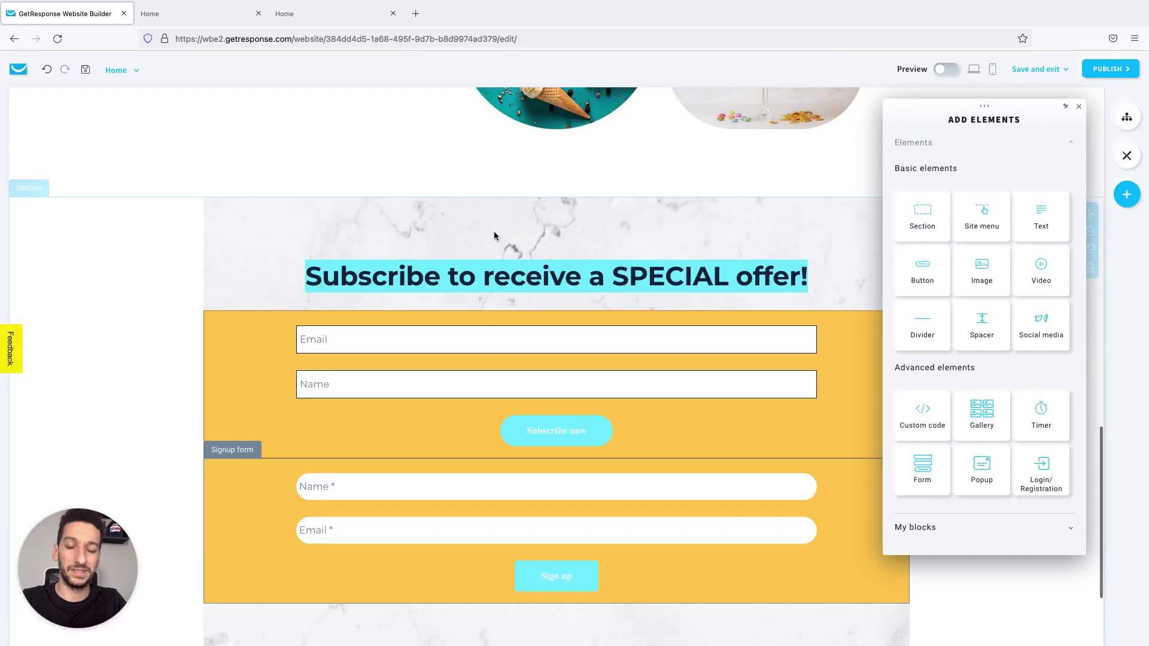
click(705, 579)
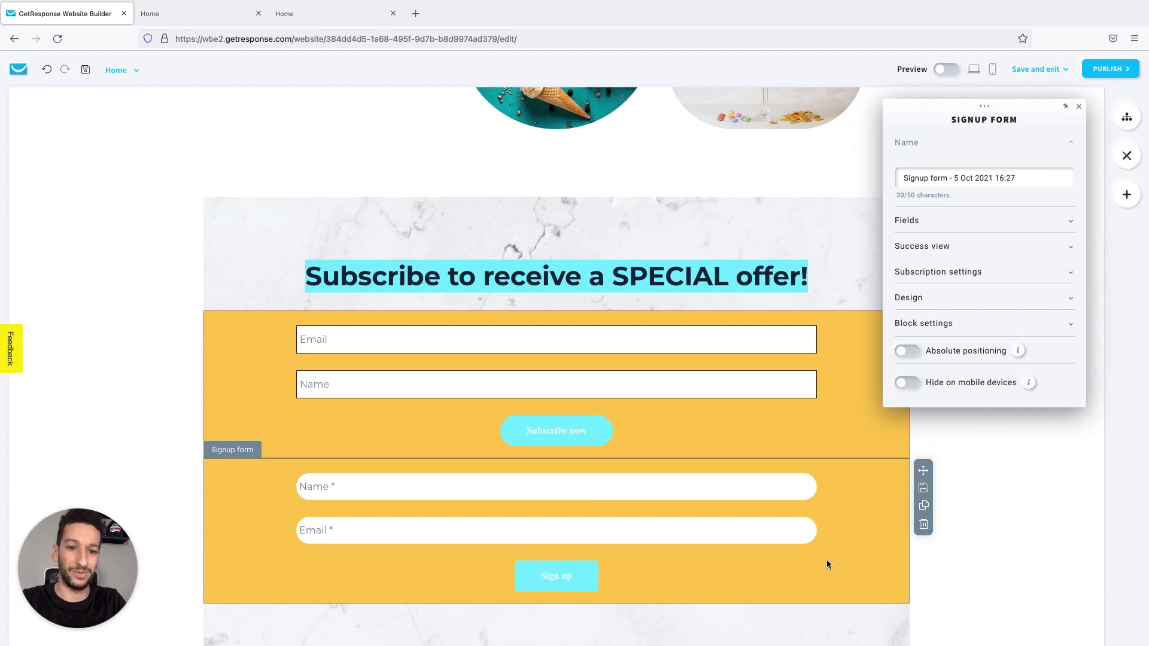
click(925, 527)
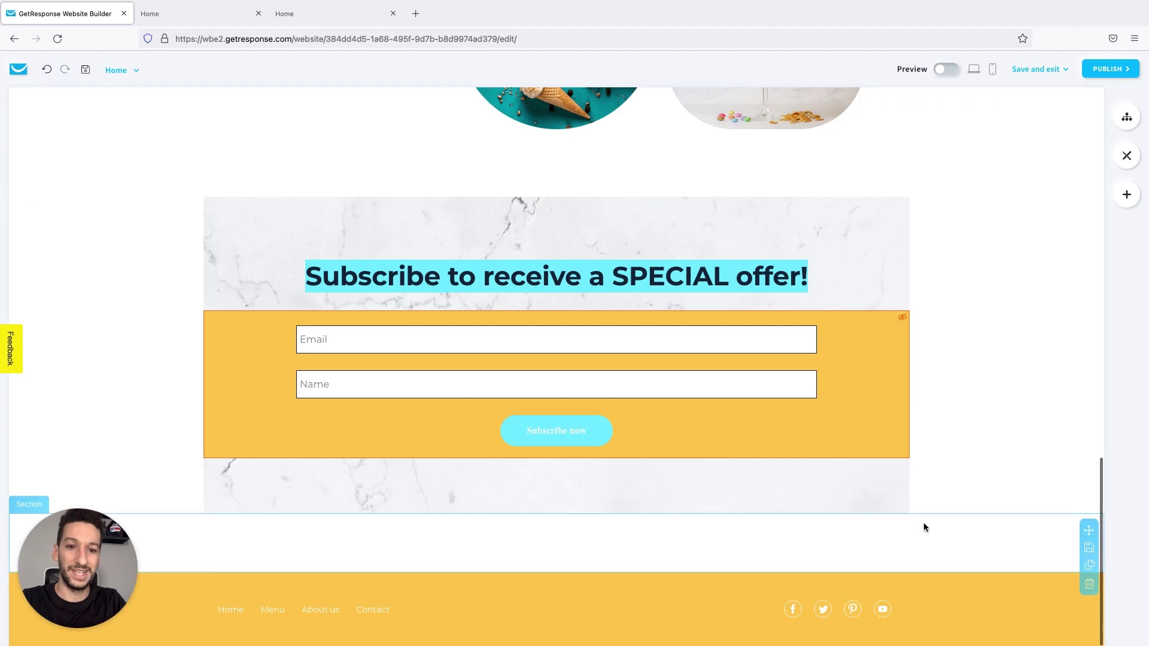
- In the original form's Fields list, drag Email below Name
click(864, 400)
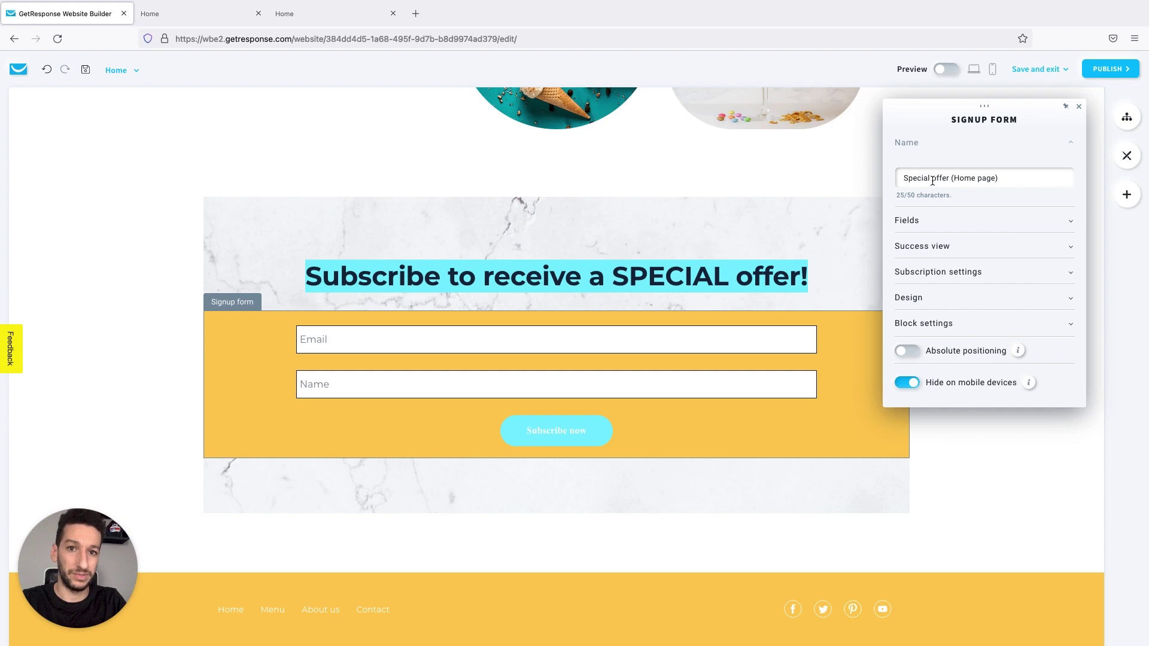
click(916, 221)
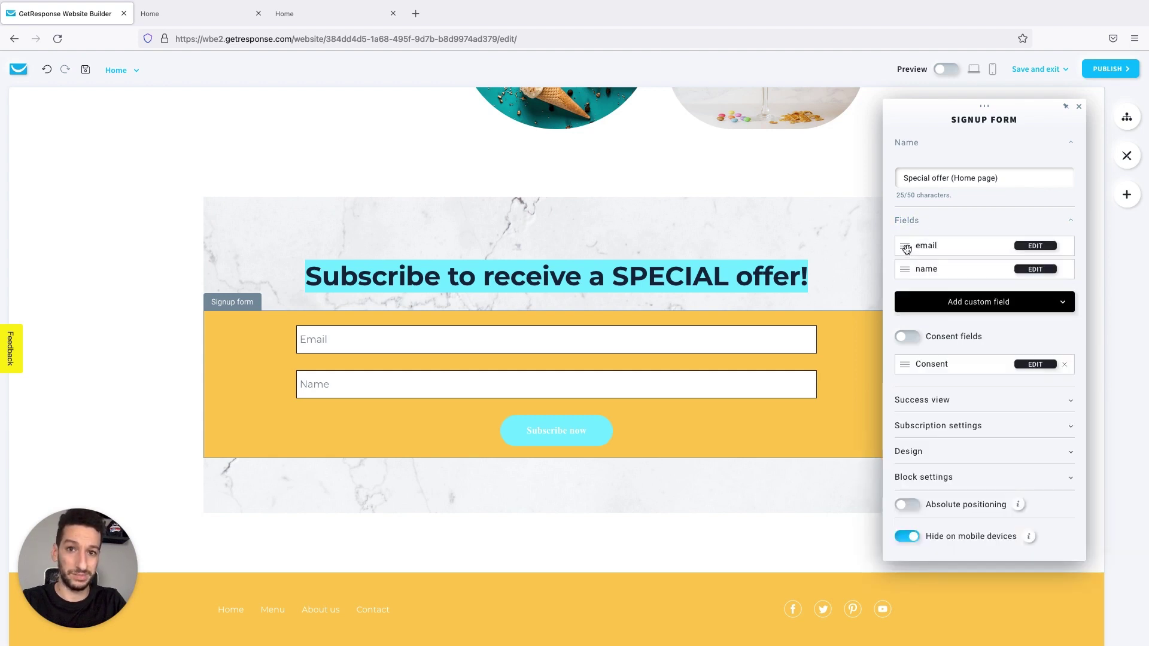
drag(906, 249, 906, 272)
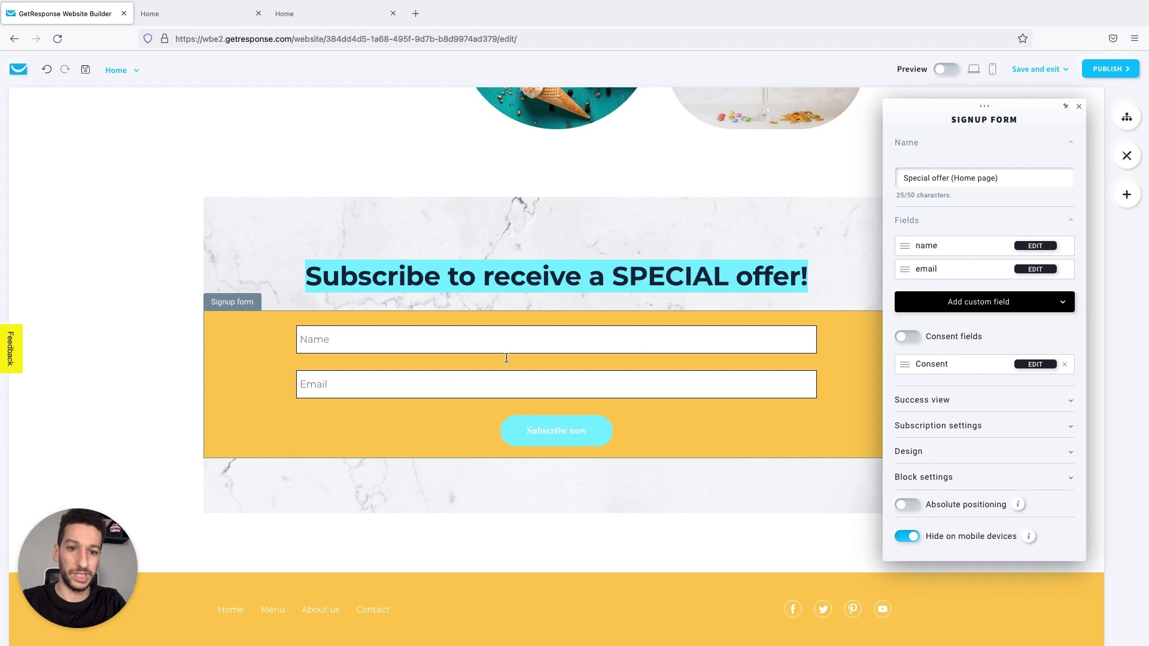
- Add the mobile_phone custom field, relabel it 'Mobile', mark it required, and save
click(942, 310)
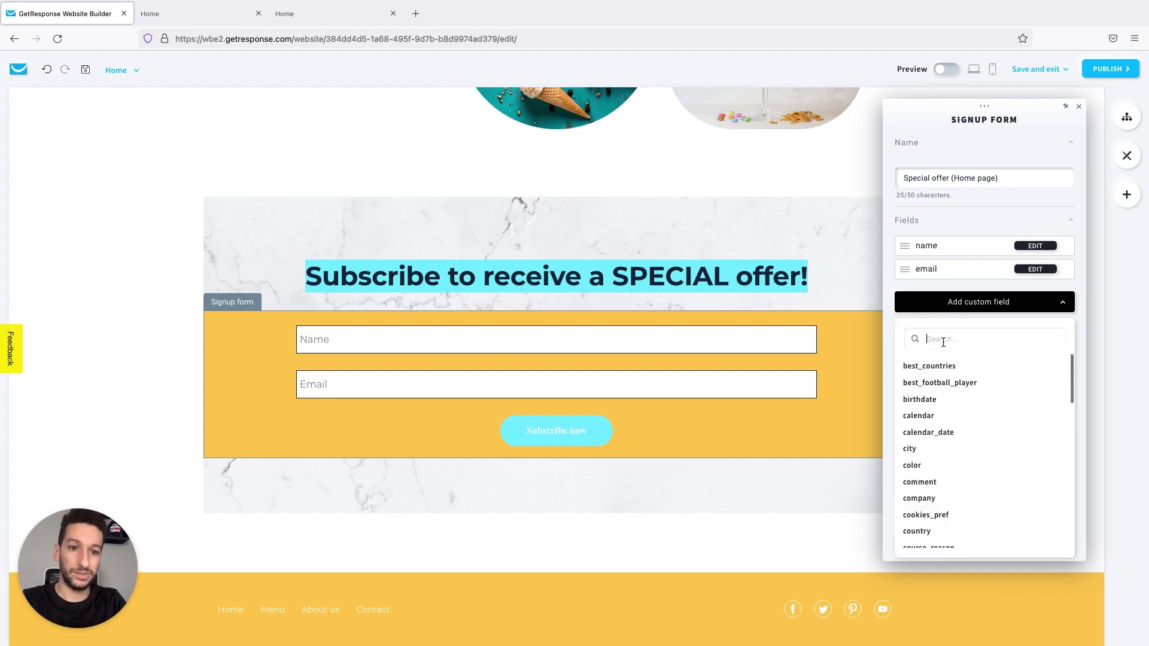
text(mobile)
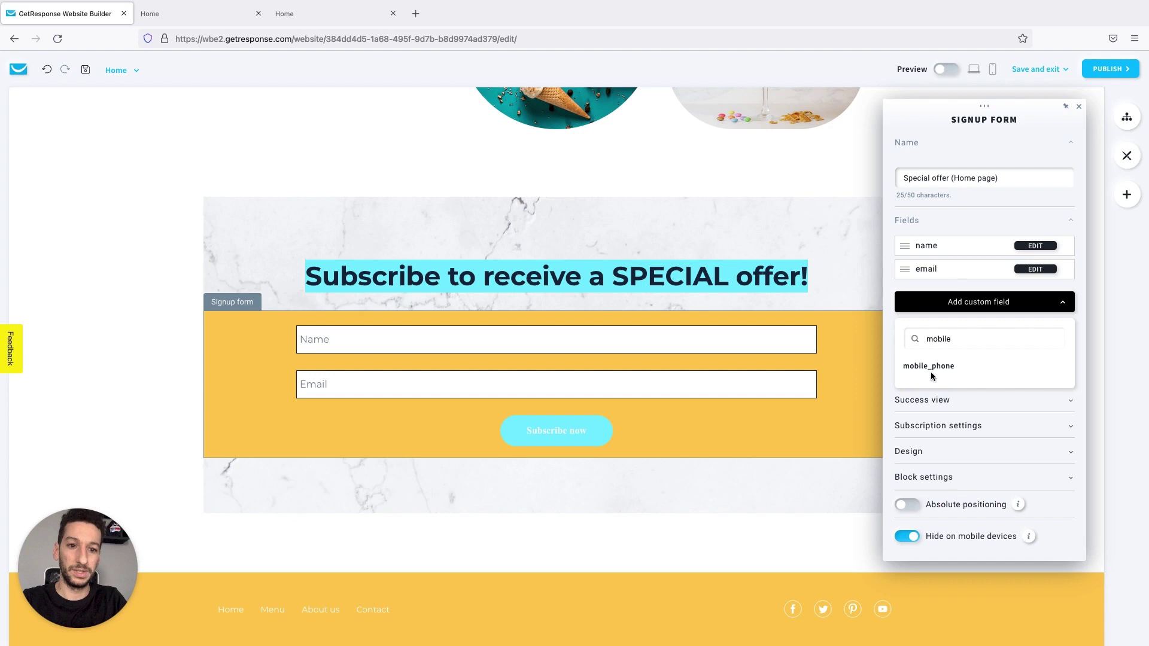
click(928, 366)
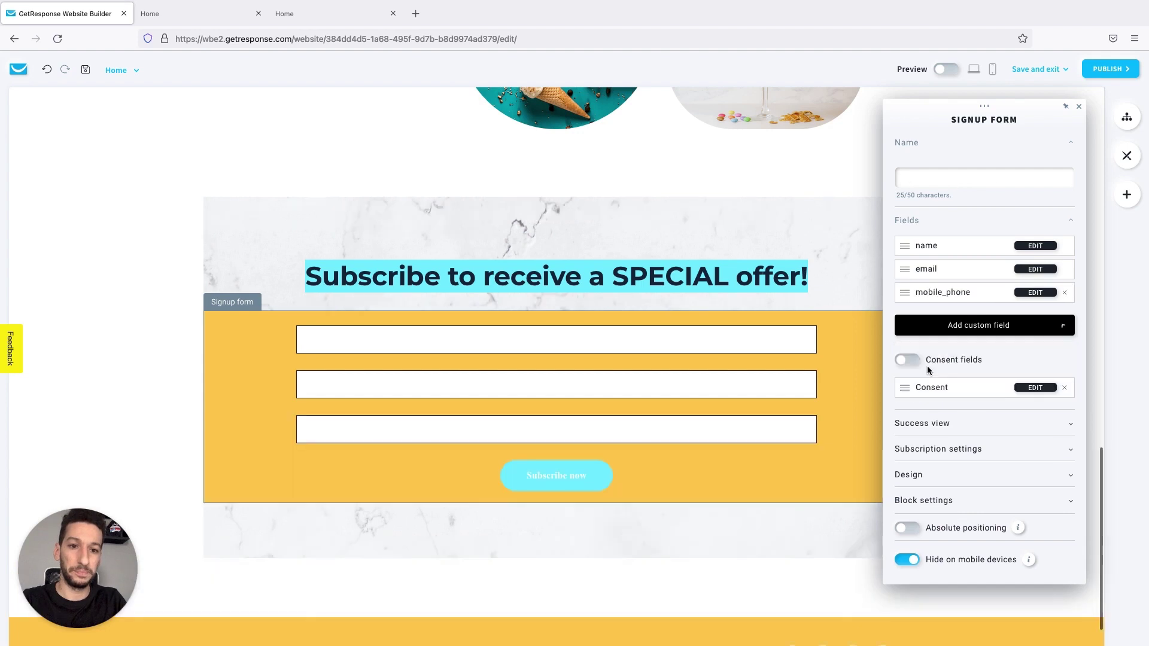
click(1030, 293)
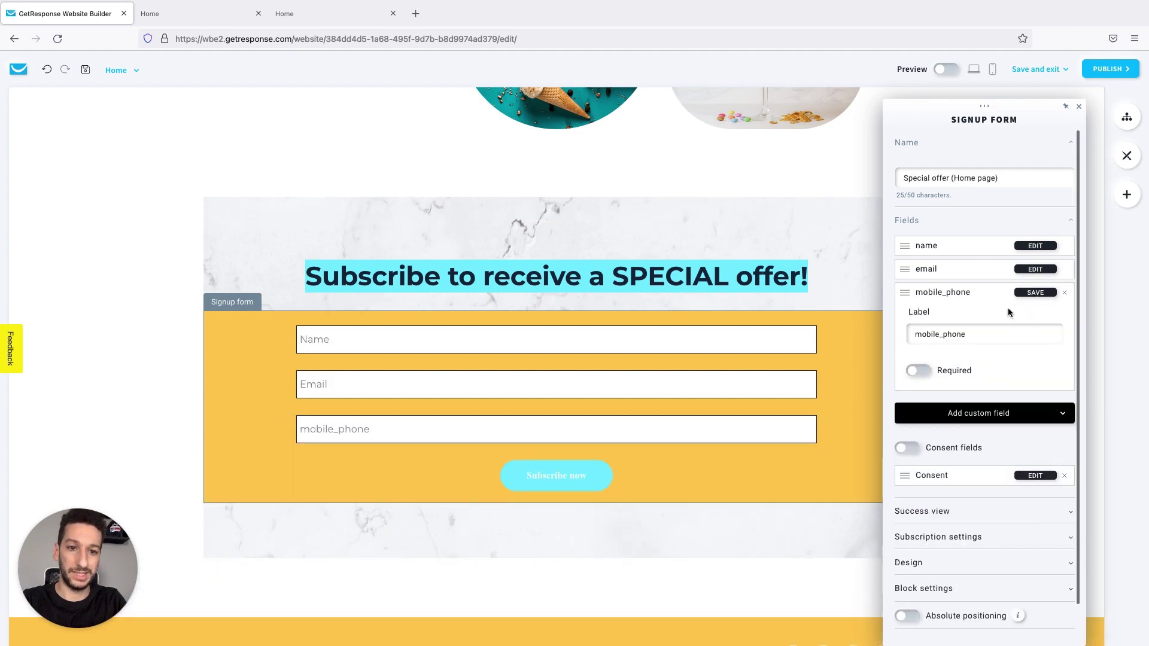
double_click(953, 334)
text(Mob)
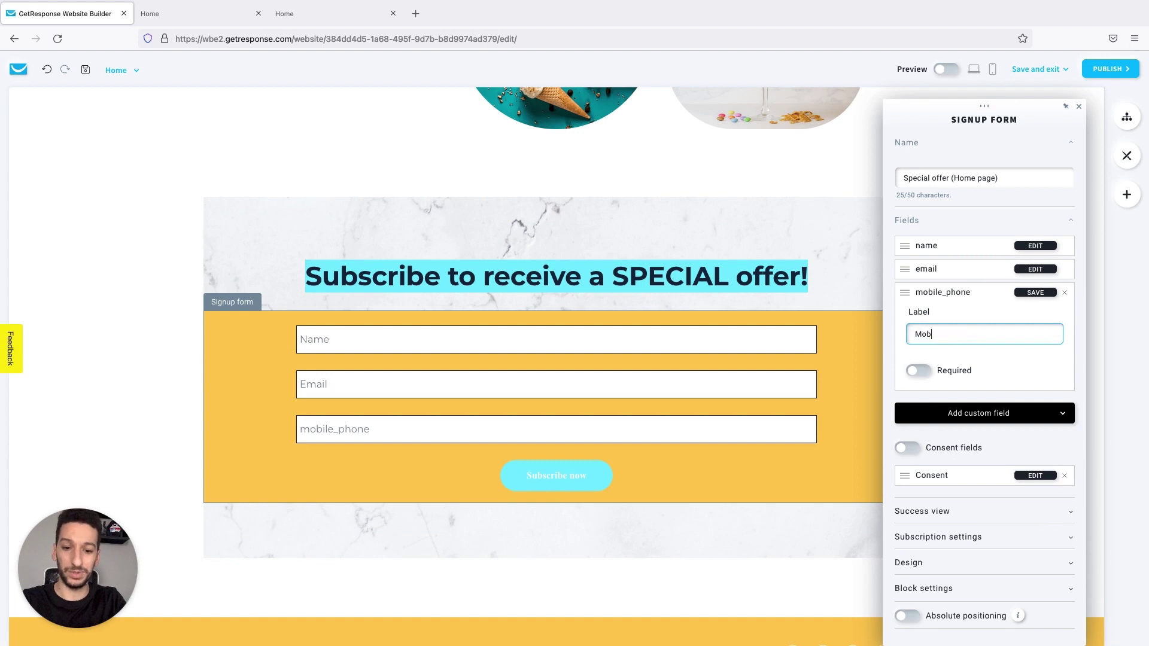
text(ile)
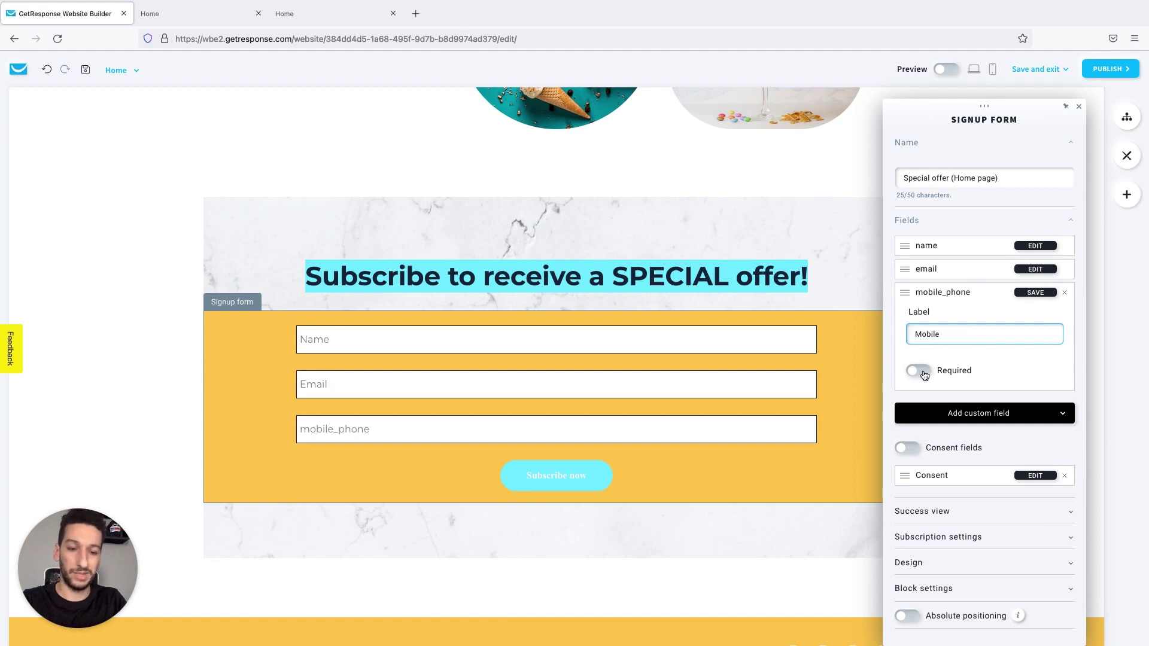
click(925, 375)
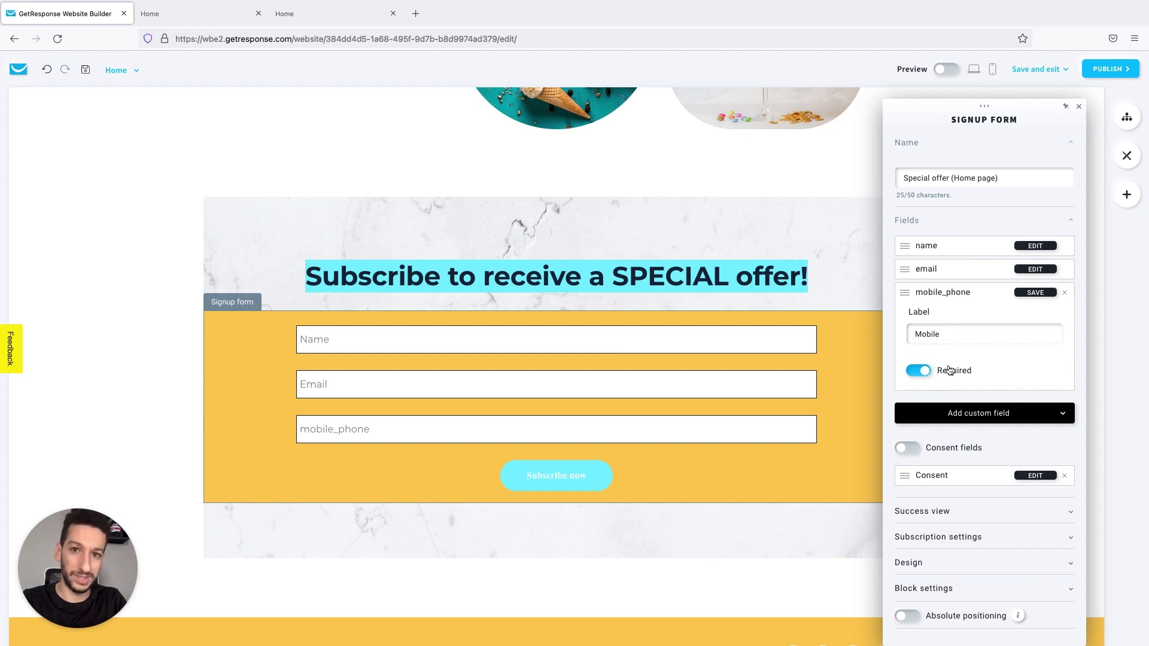
click(1035, 294)
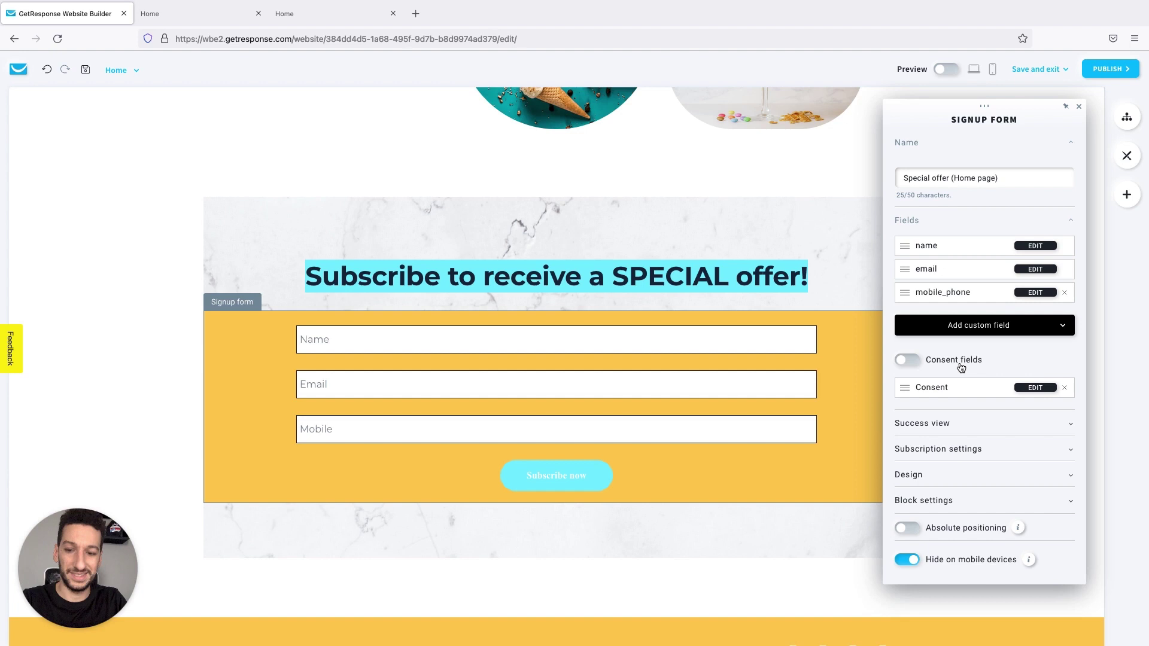
- Switch on the Consent fields toggle in the Signup form panel
click(904, 361)
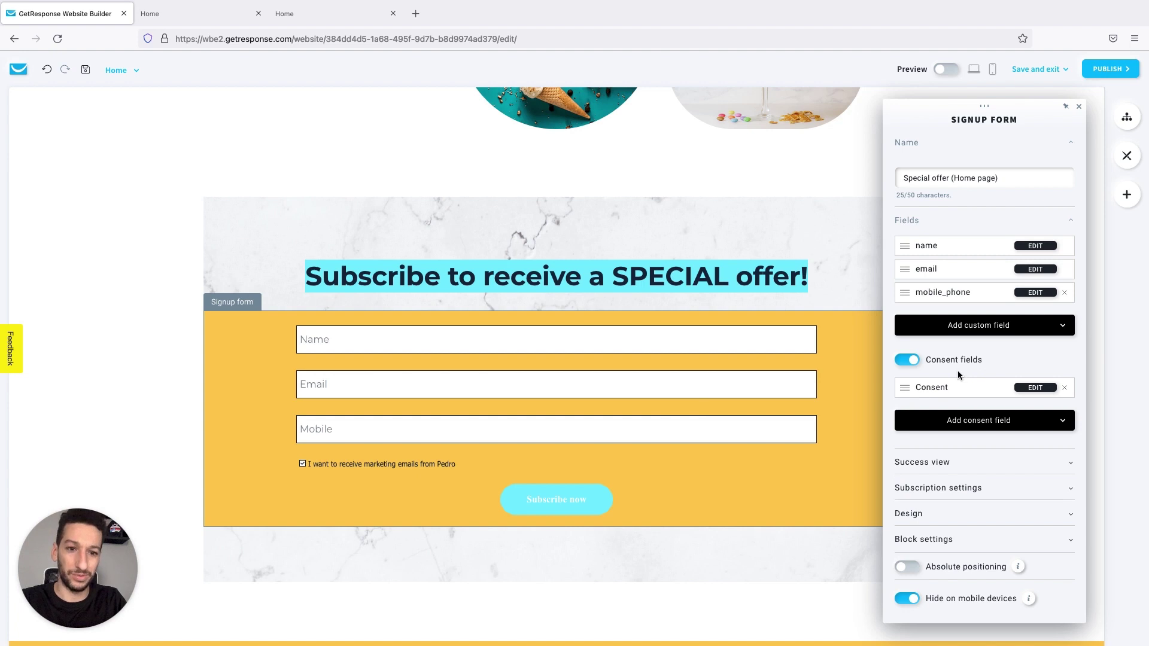
- Set Success view to 'Show a message' and test-submit the form on the published site
click(932, 465)
scroll(932, 465, down, 3)
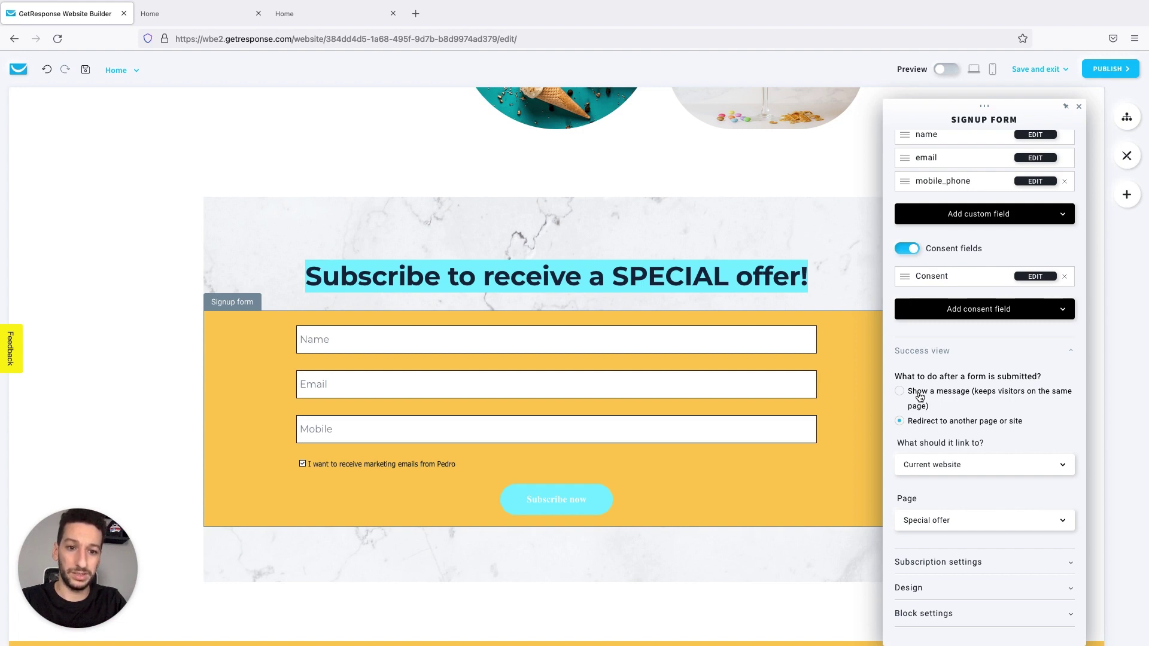
click(920, 397)
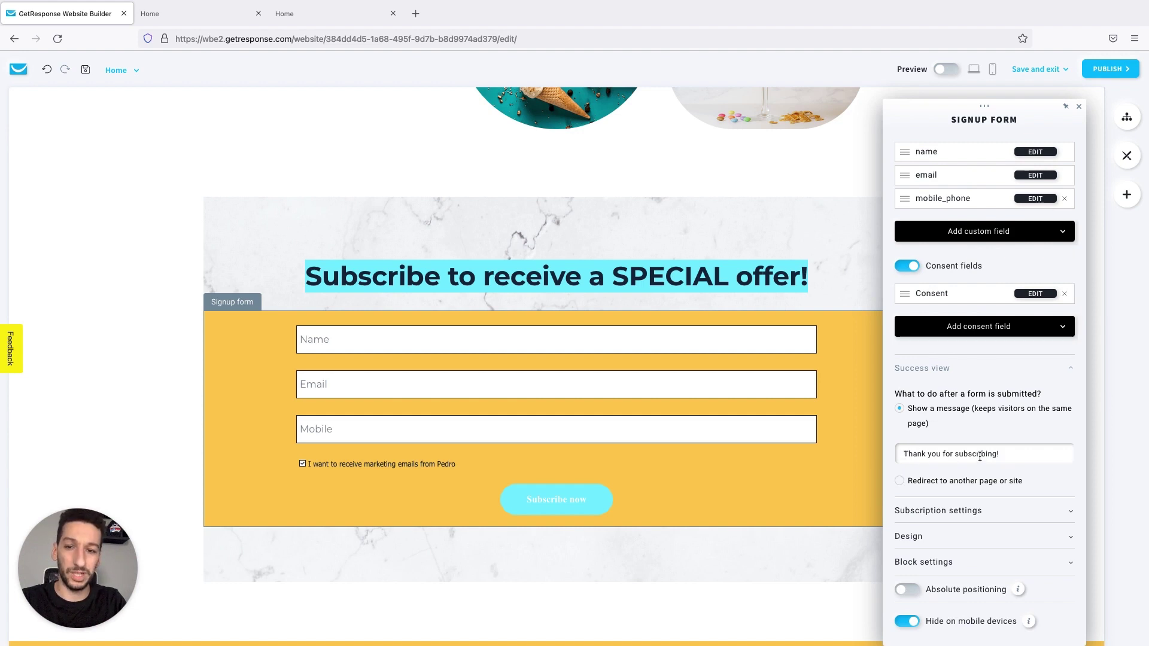
click(189, 16)
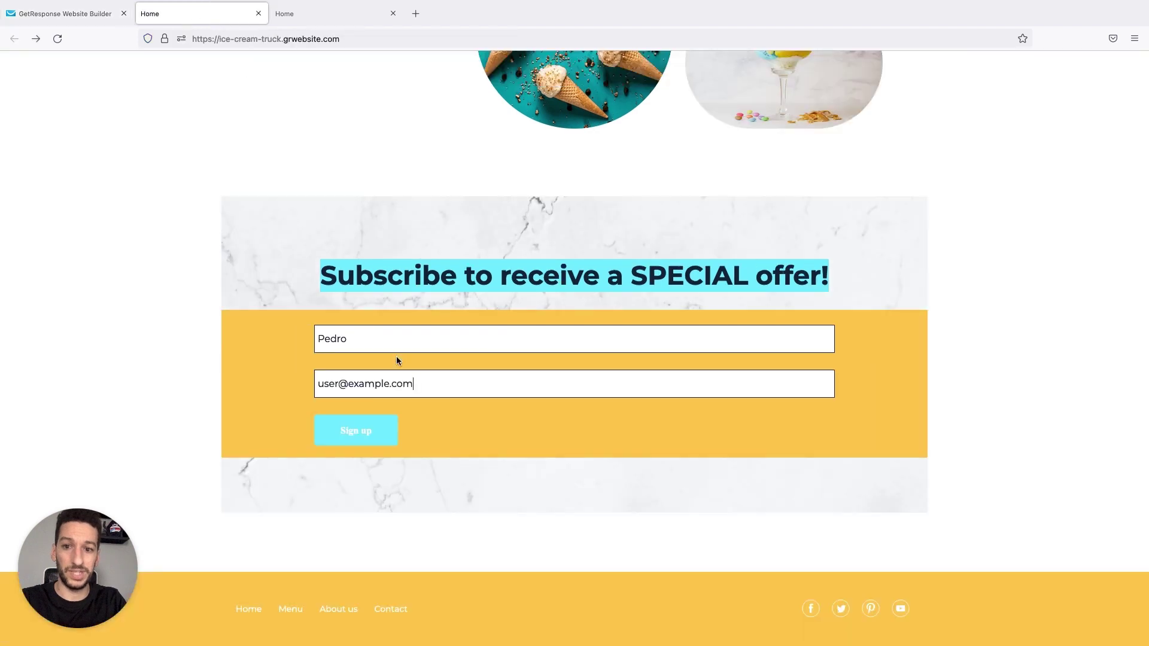
click(362, 434)
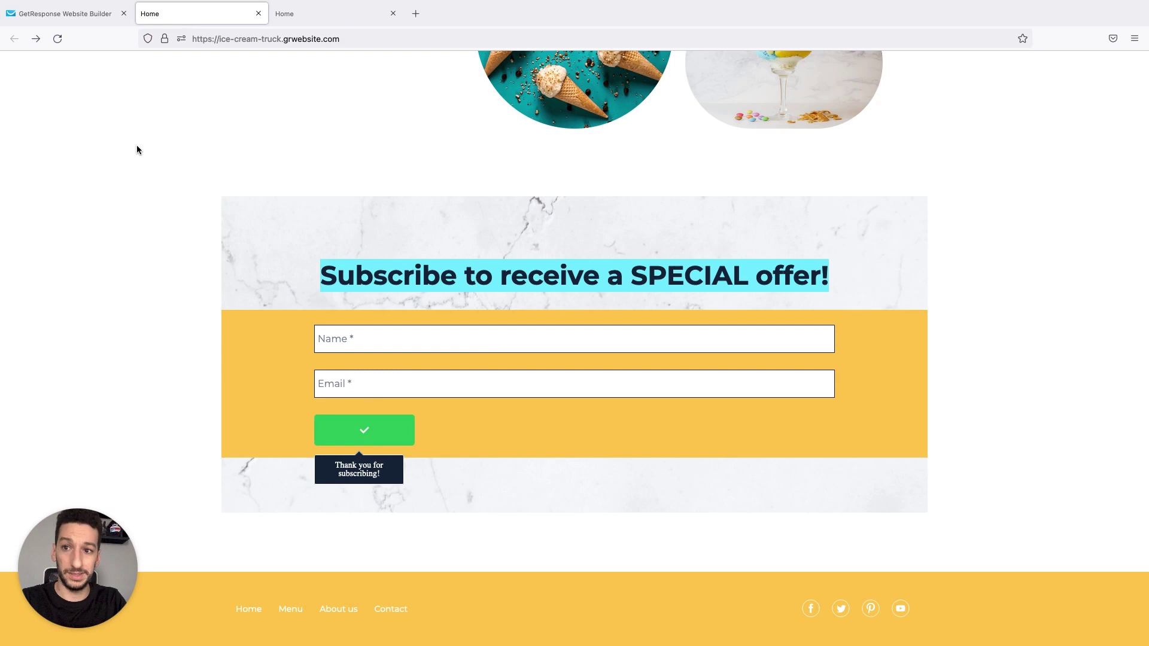
- Set Success view to redirect, first targeting the Language School website's About page
click(80, 17)
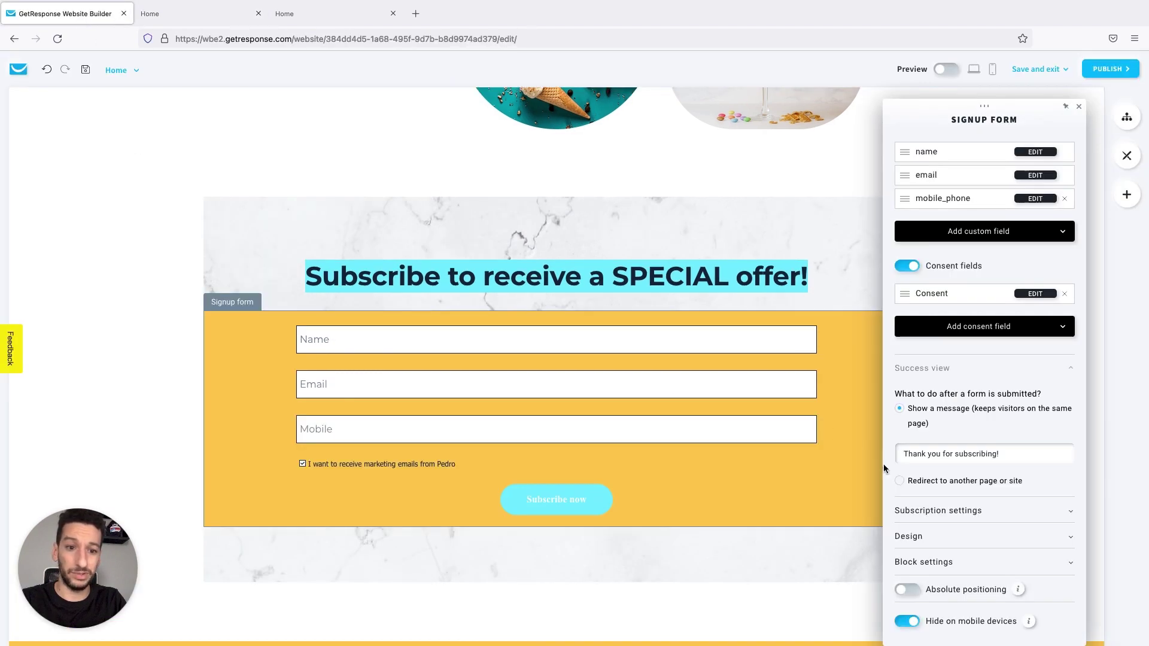
click(932, 484)
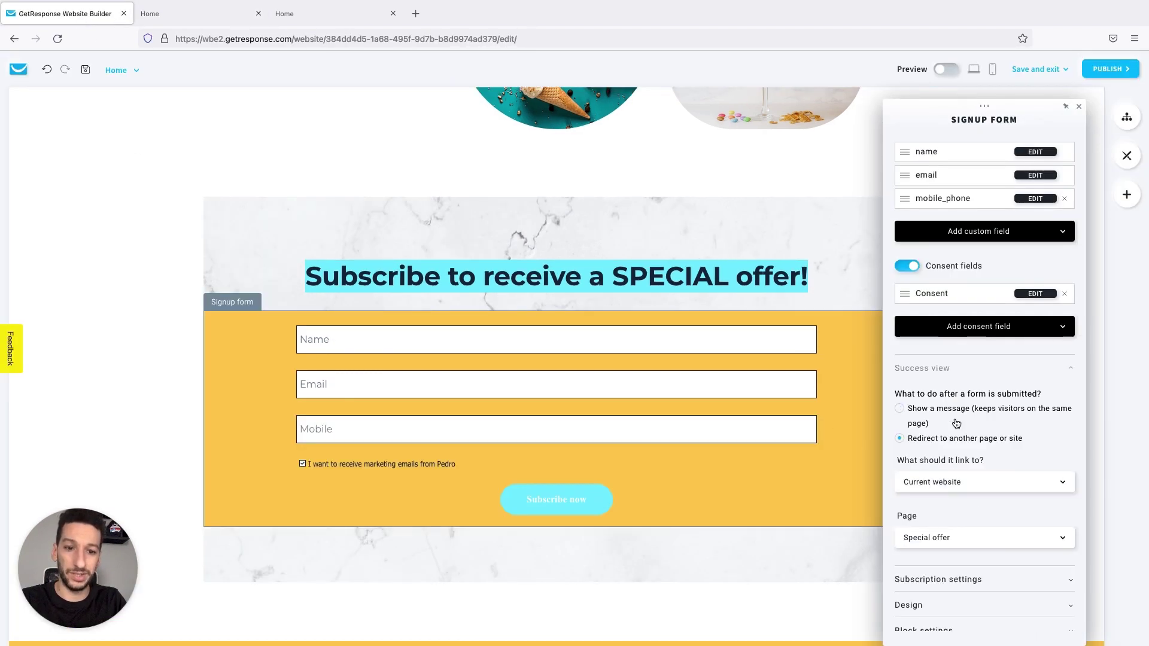
scroll(942, 431, down, 1)
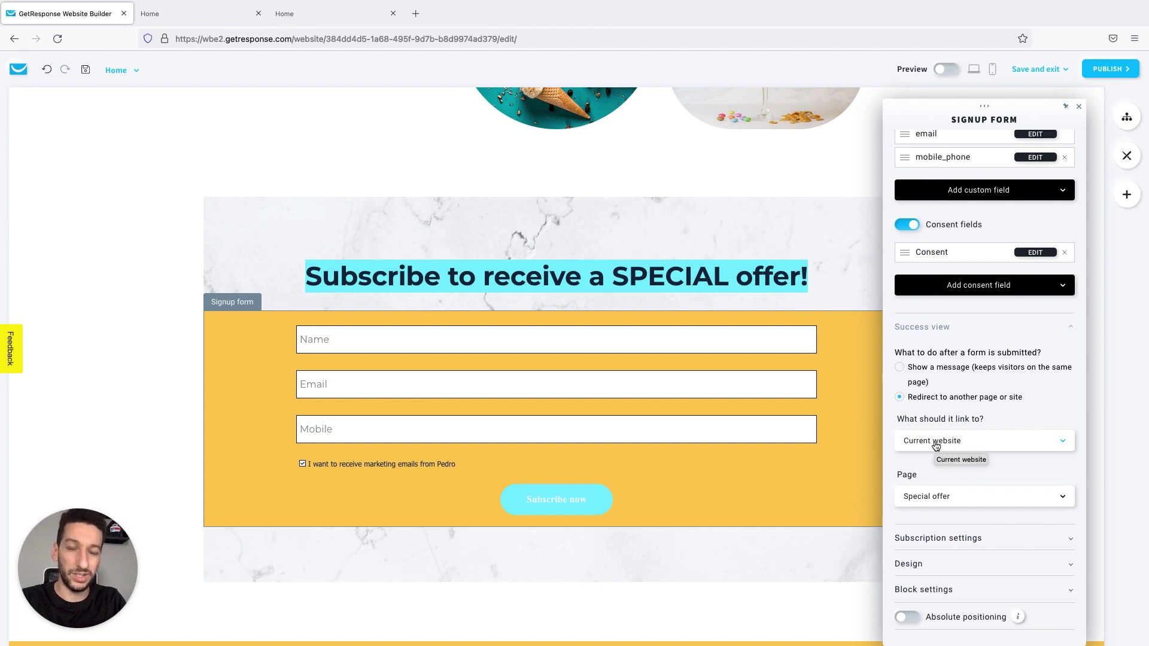
click(936, 446)
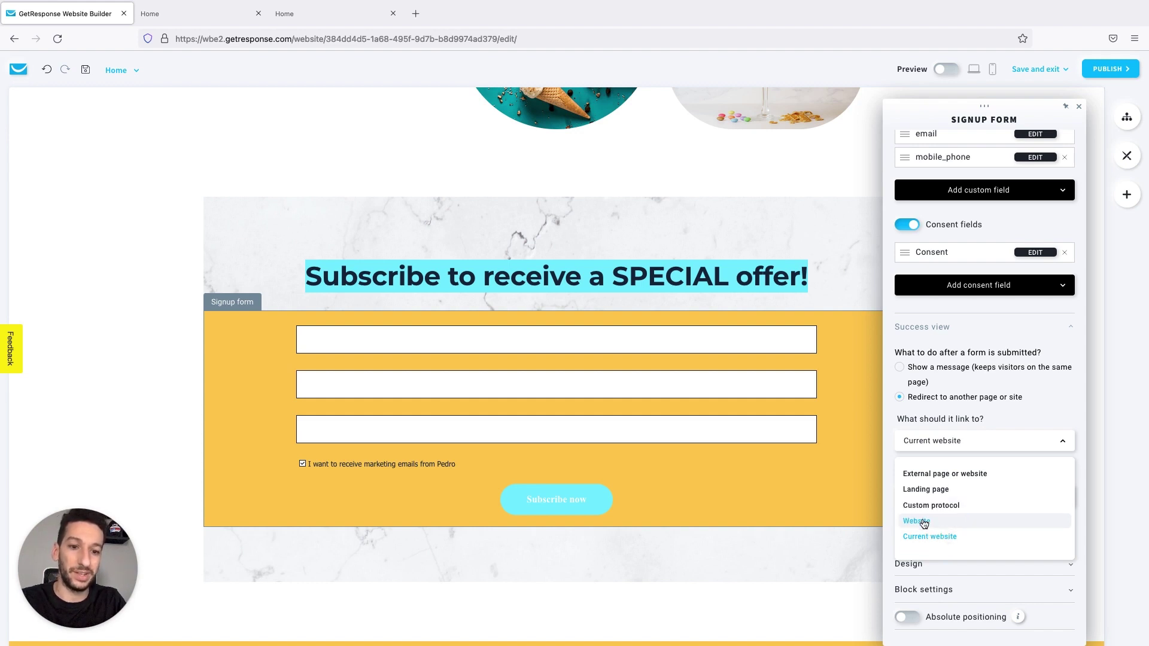
click(923, 523)
click(925, 503)
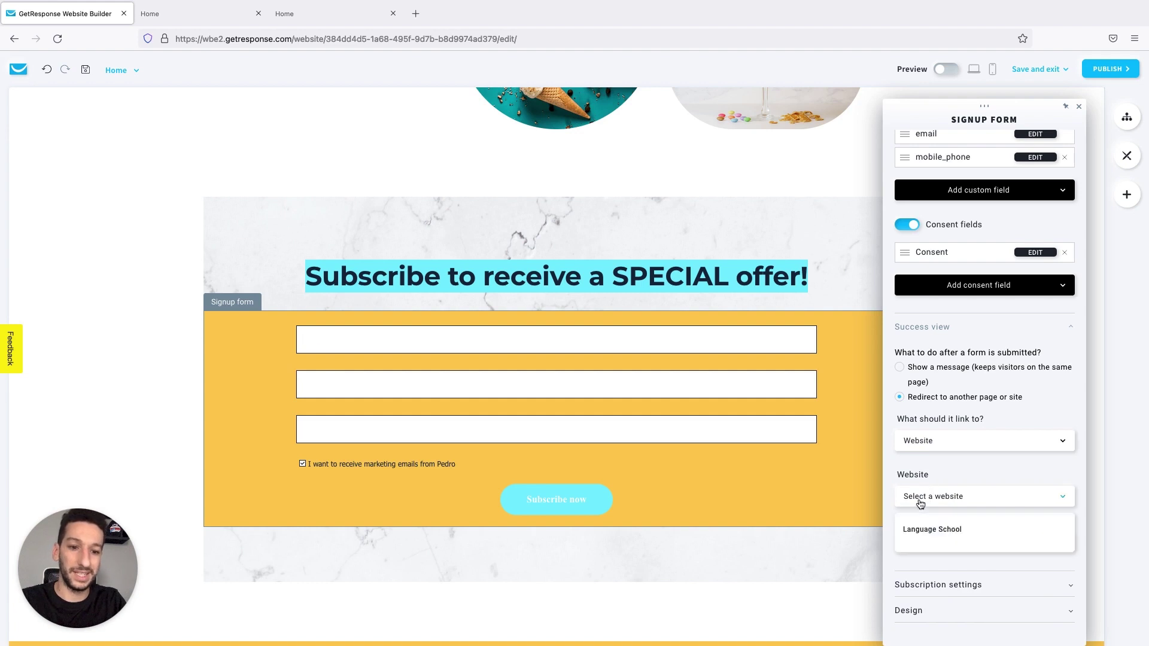
click(934, 531)
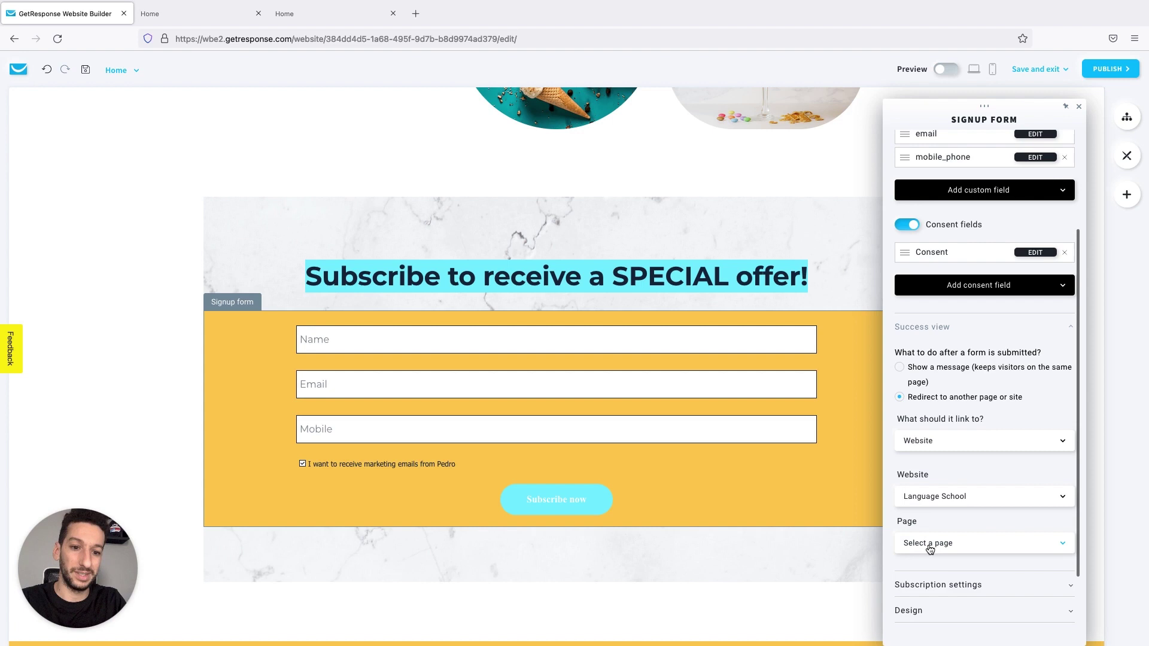
click(929, 544)
click(935, 547)
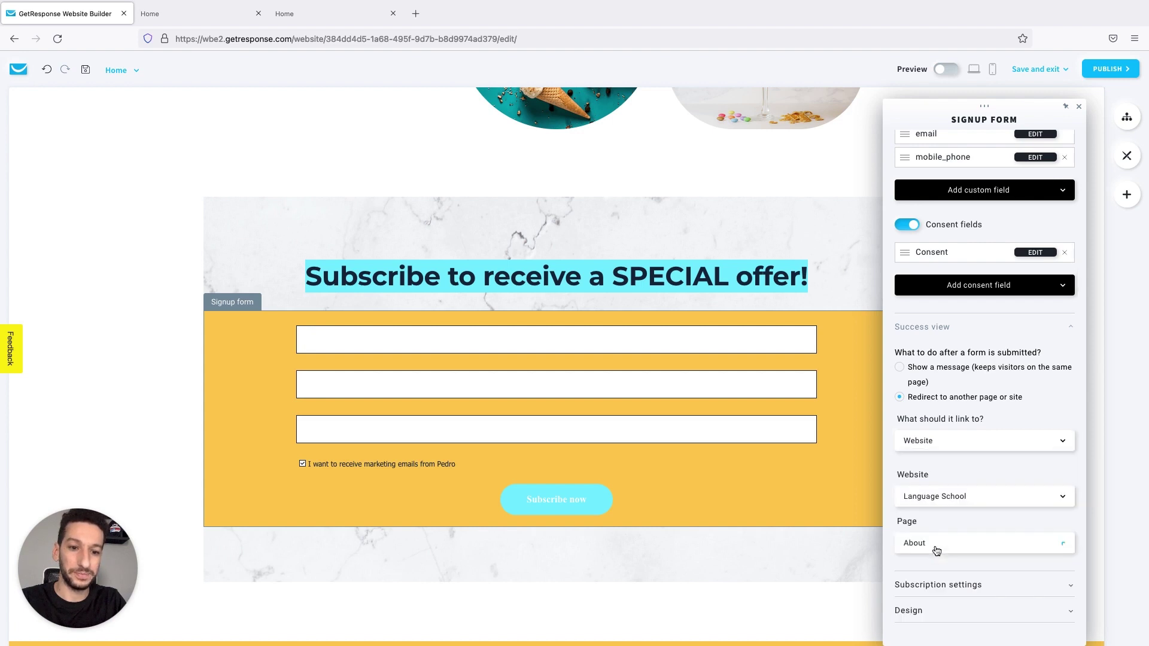
- Change the redirect link to Current website and choose the Special offer page
click(929, 442)
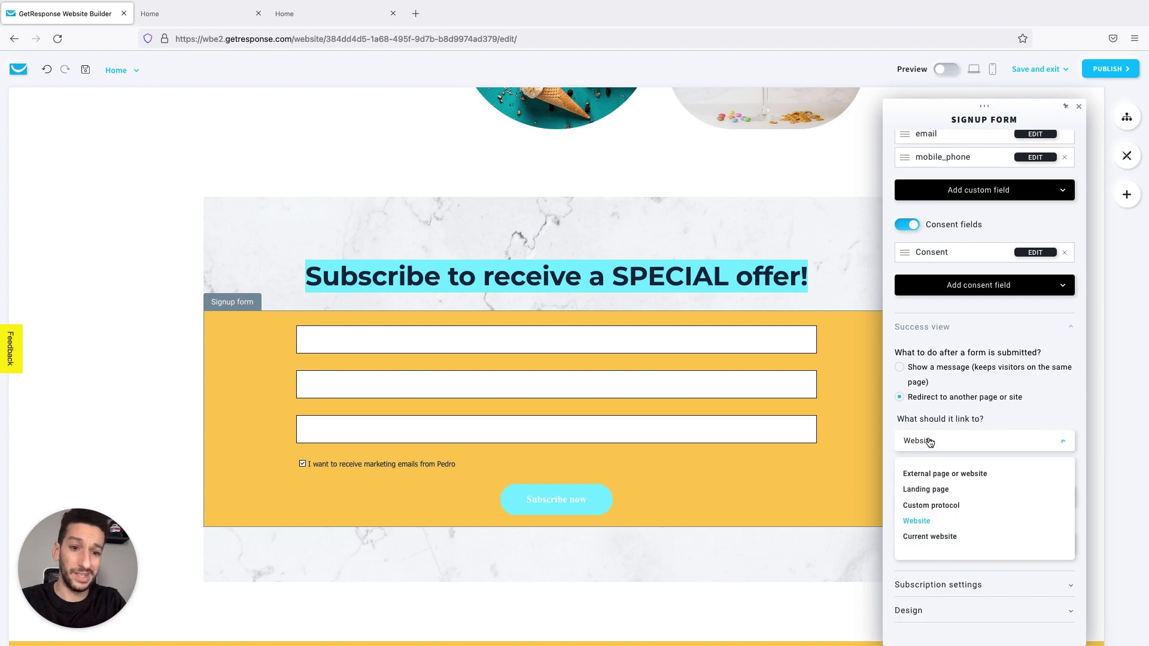
click(932, 537)
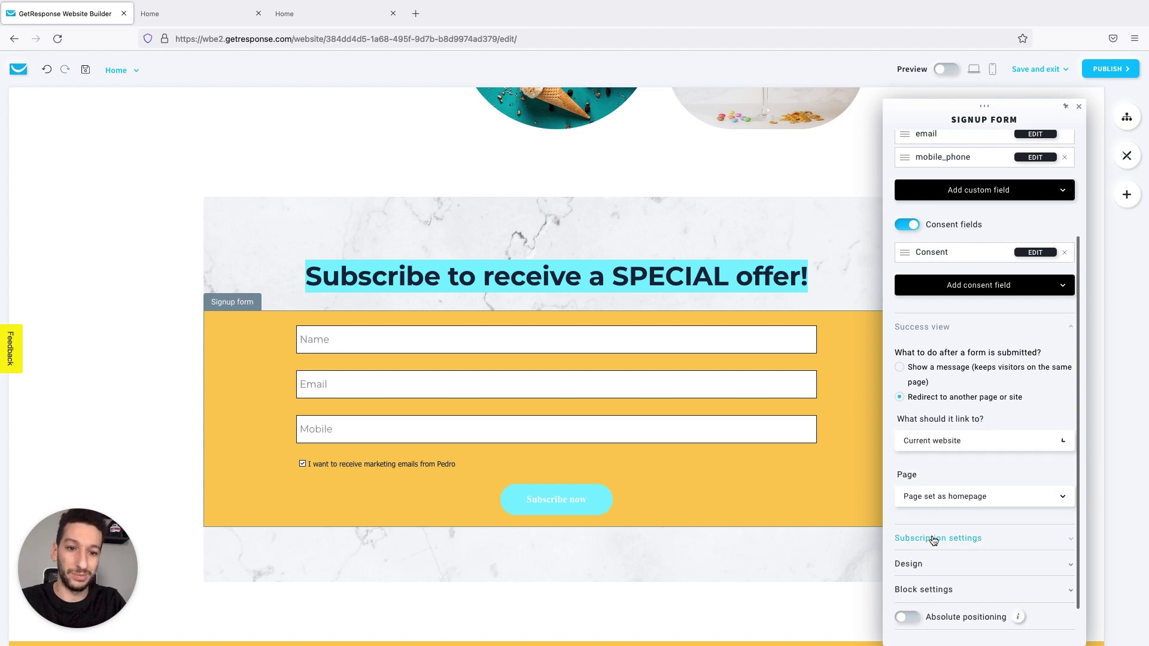
click(927, 501)
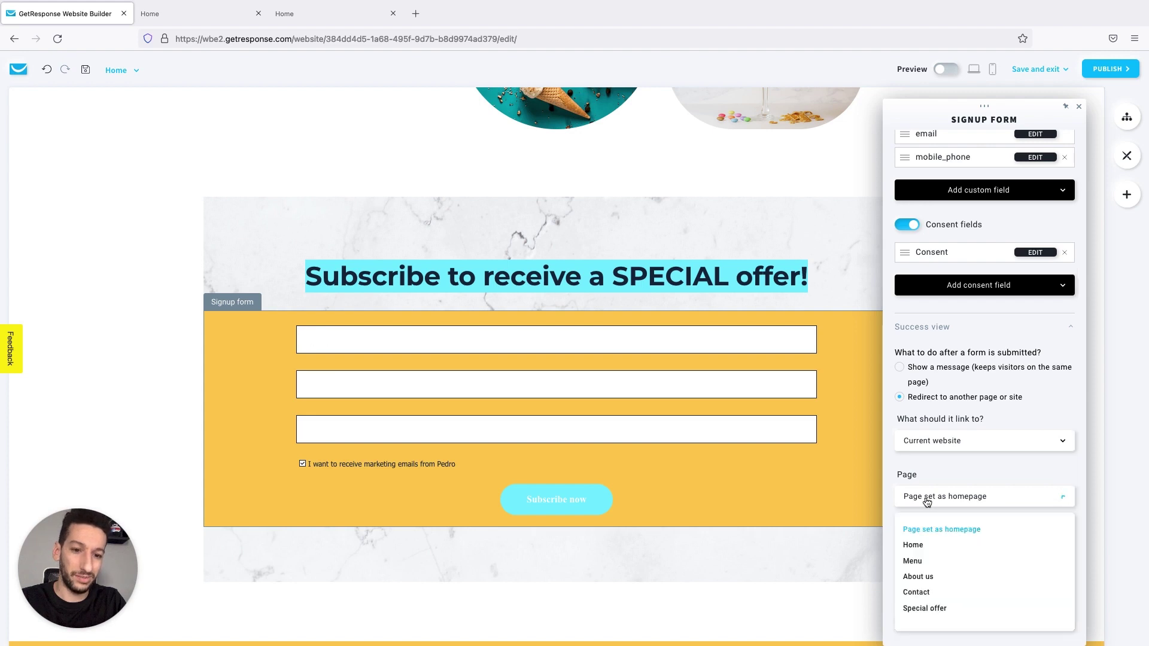
click(924, 608)
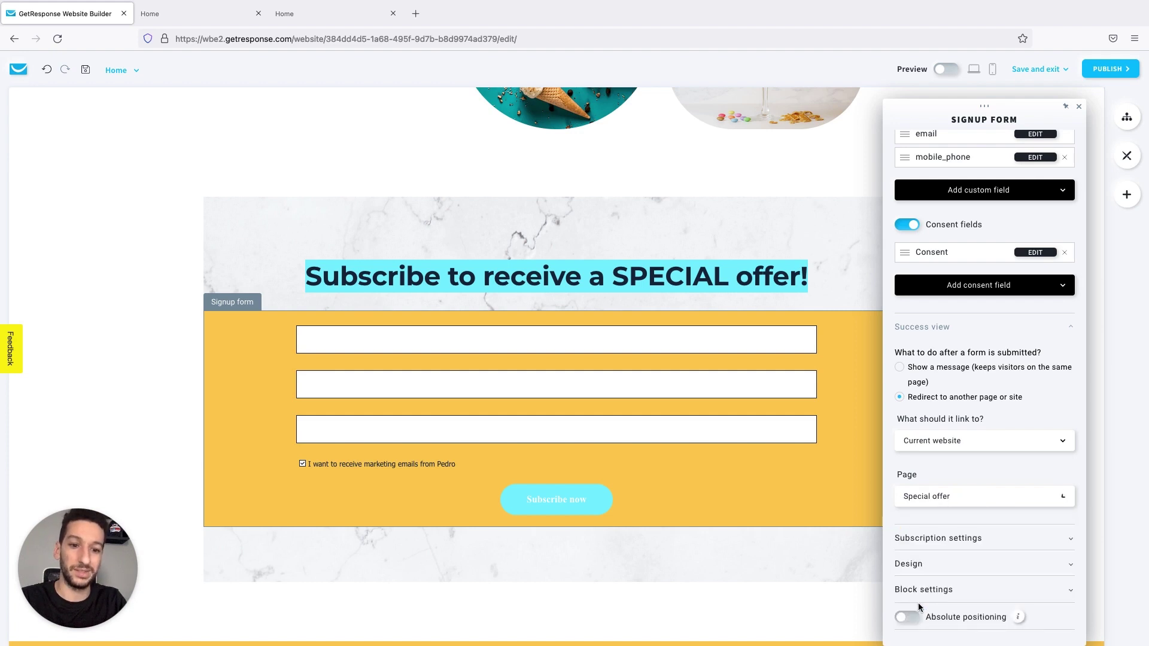
click(314, 16)
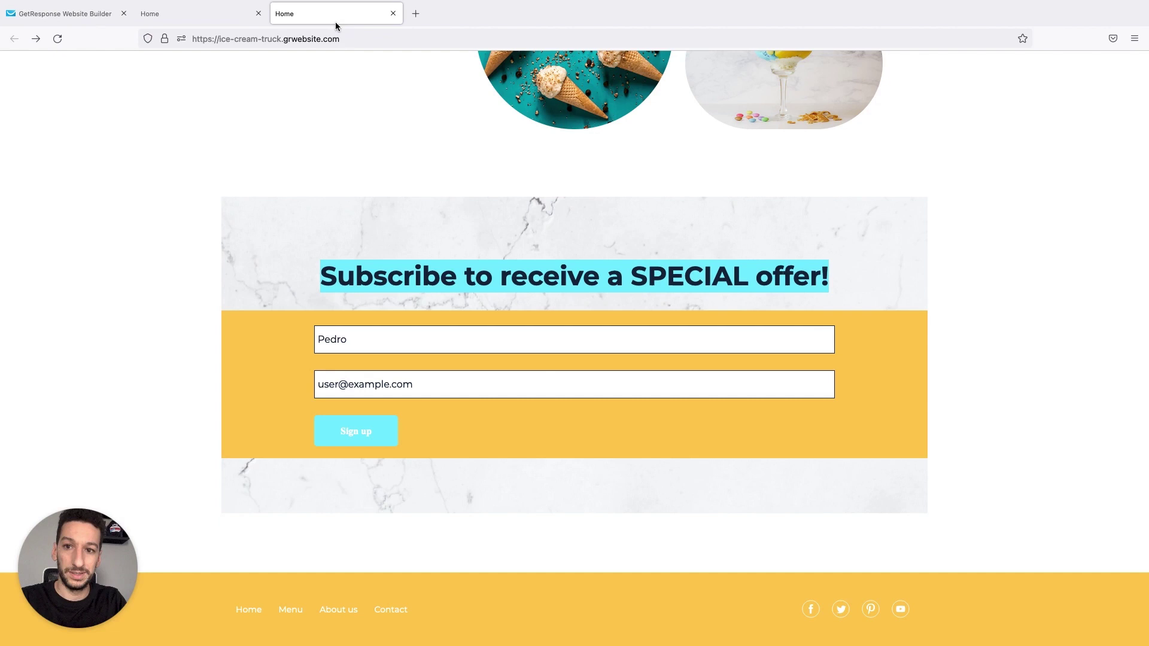
click(356, 431)
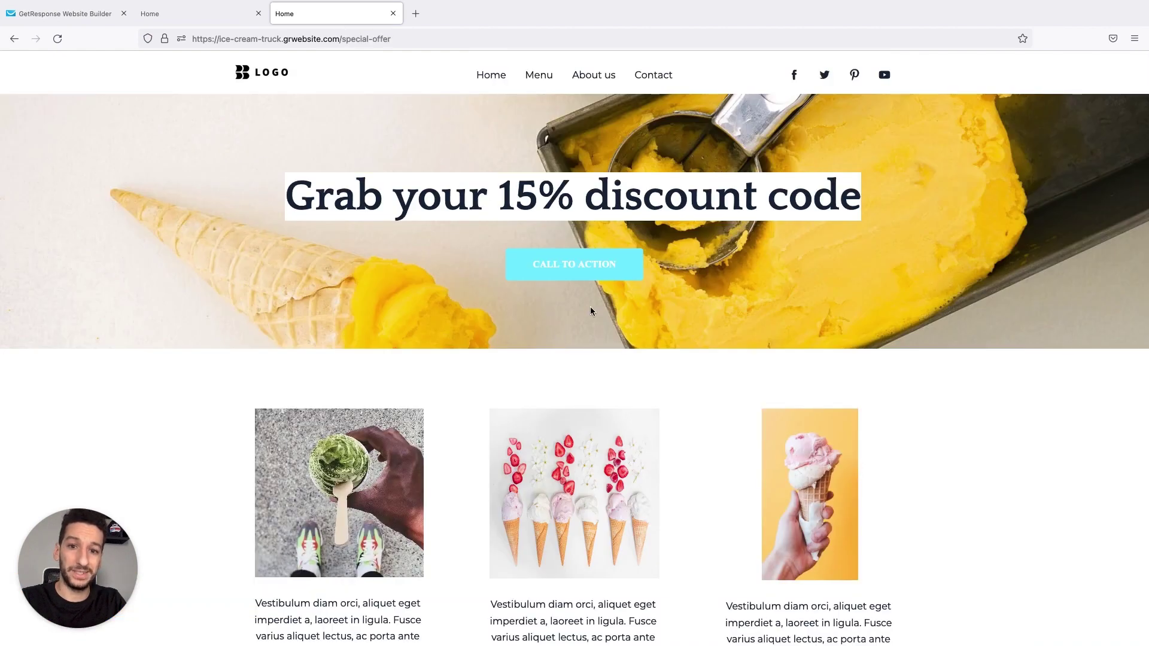
click(92, 25)
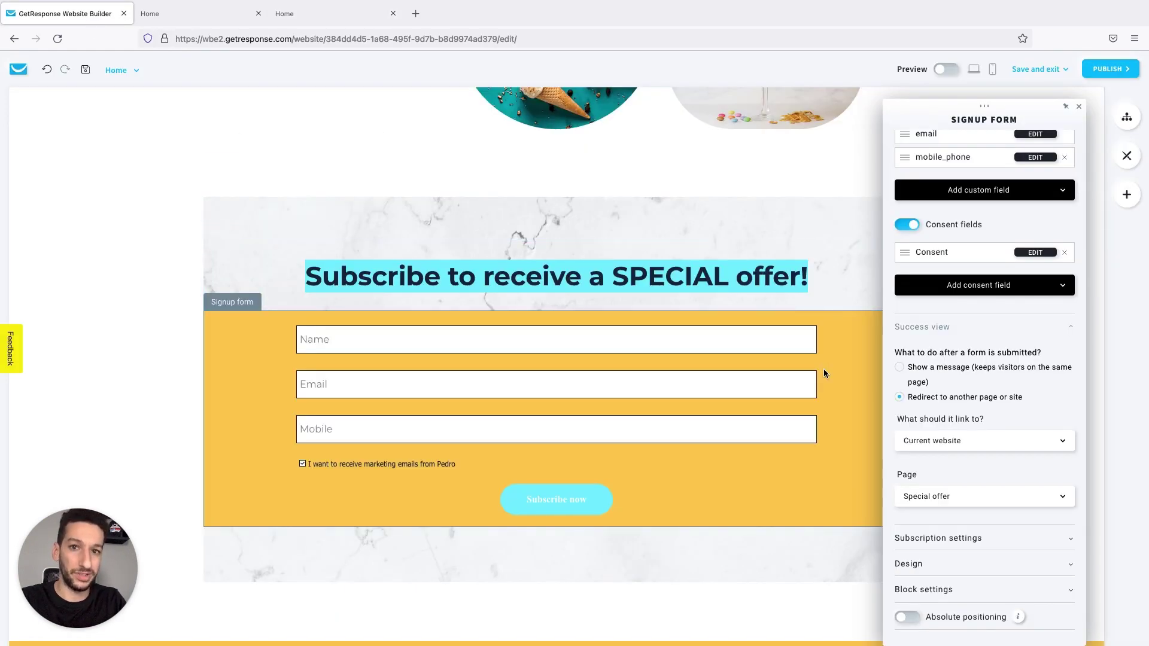
scroll(961, 425, down, 1)
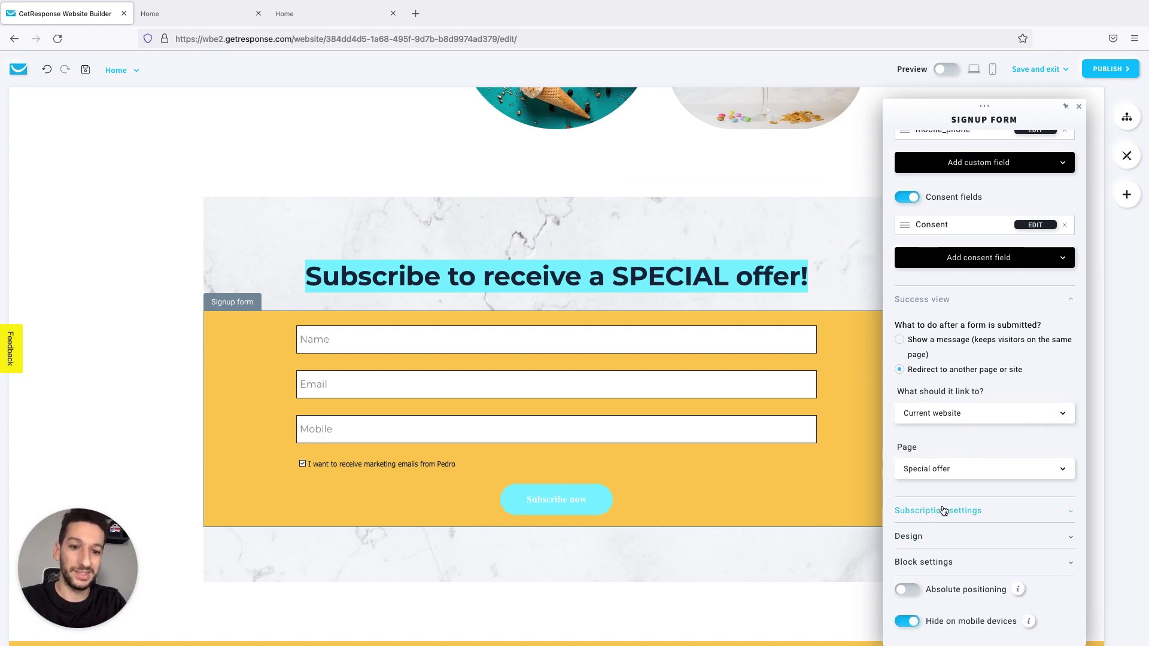
- Expand Subscription settings and switch the opt-in confirmation email on, then back off
click(926, 510)
scroll(934, 510, down, 3)
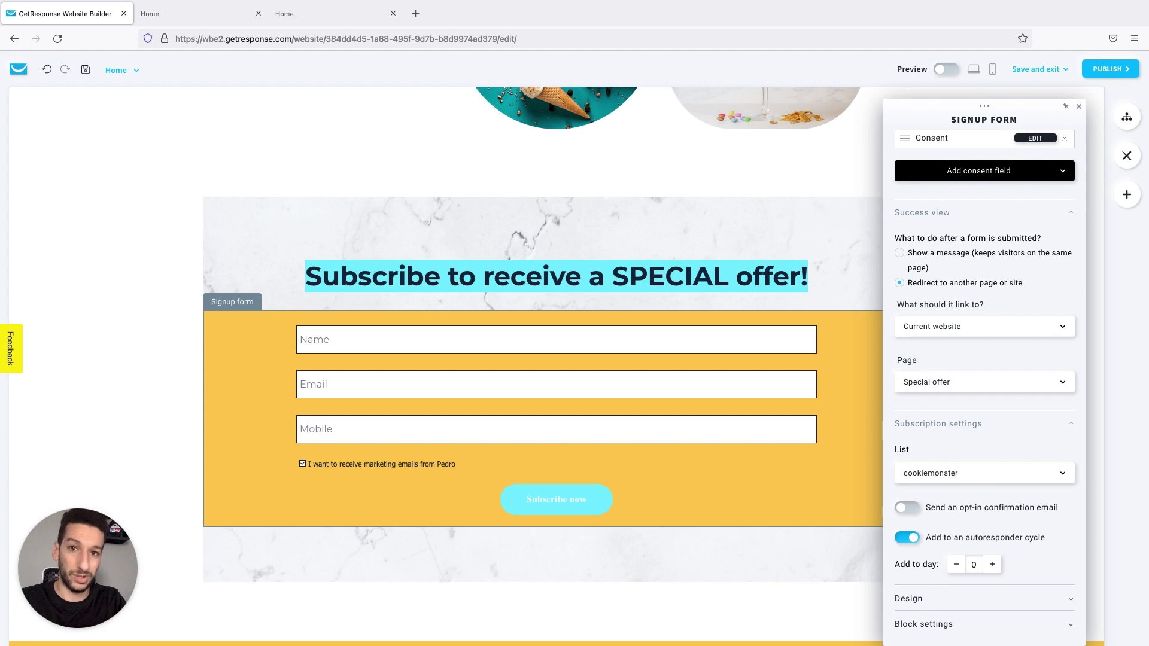
click(909, 511)
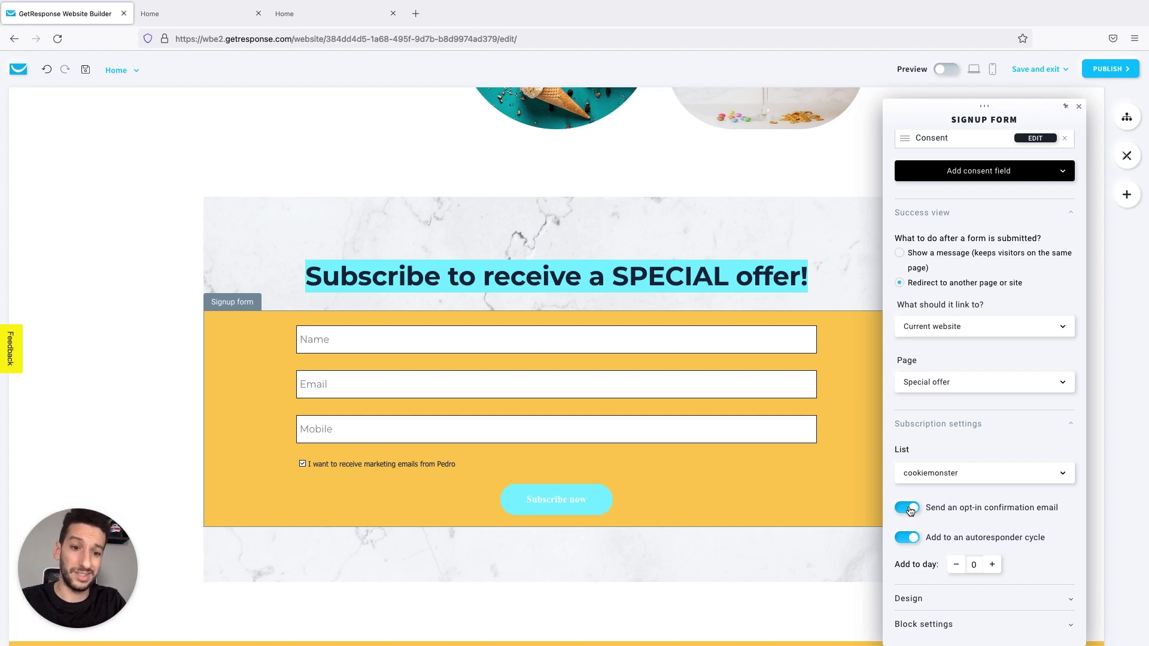
click(910, 510)
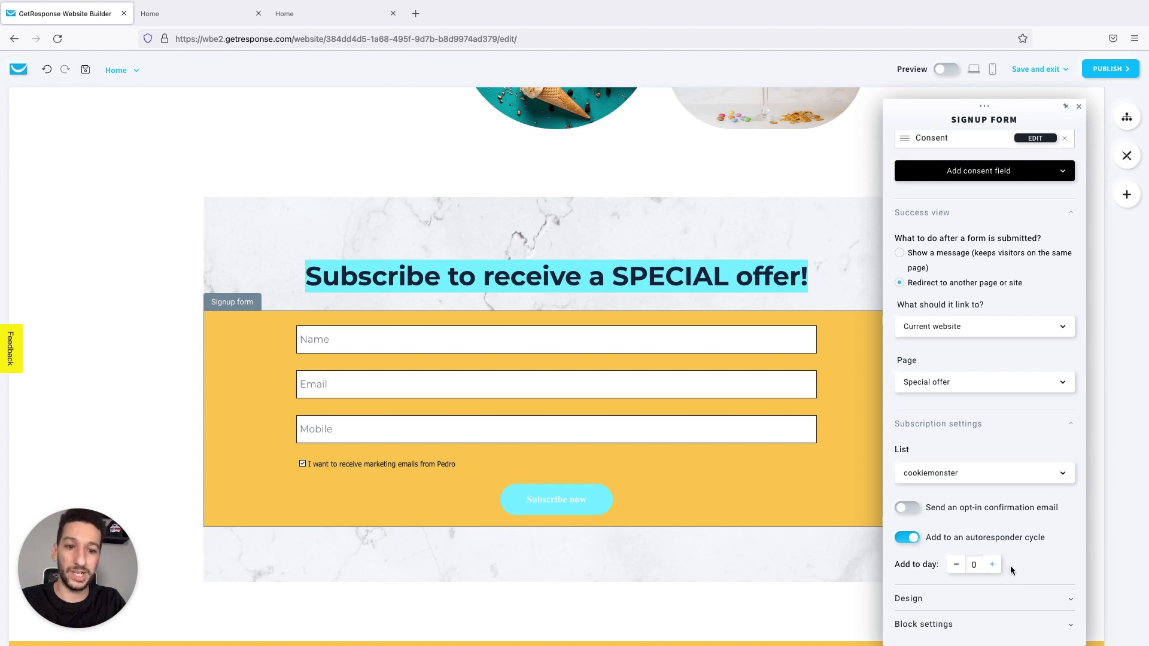
scroll(971, 547, down, 2)
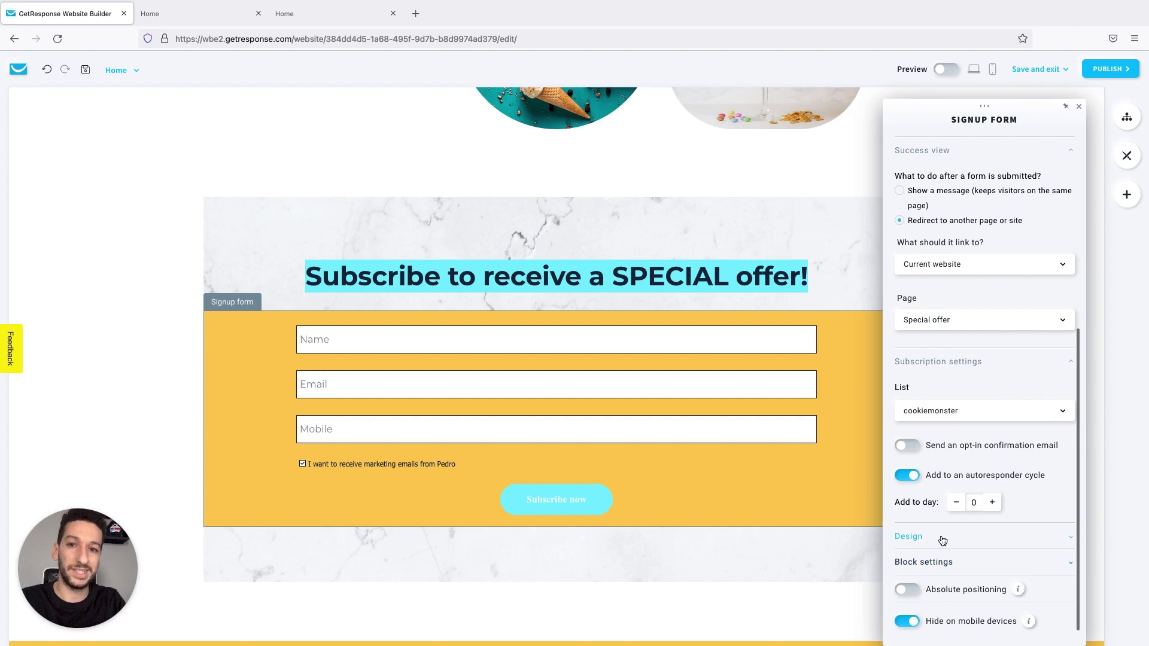
- In Design > Label, keep labels inside inputs and mark required questions with an asterisk
click(943, 540)
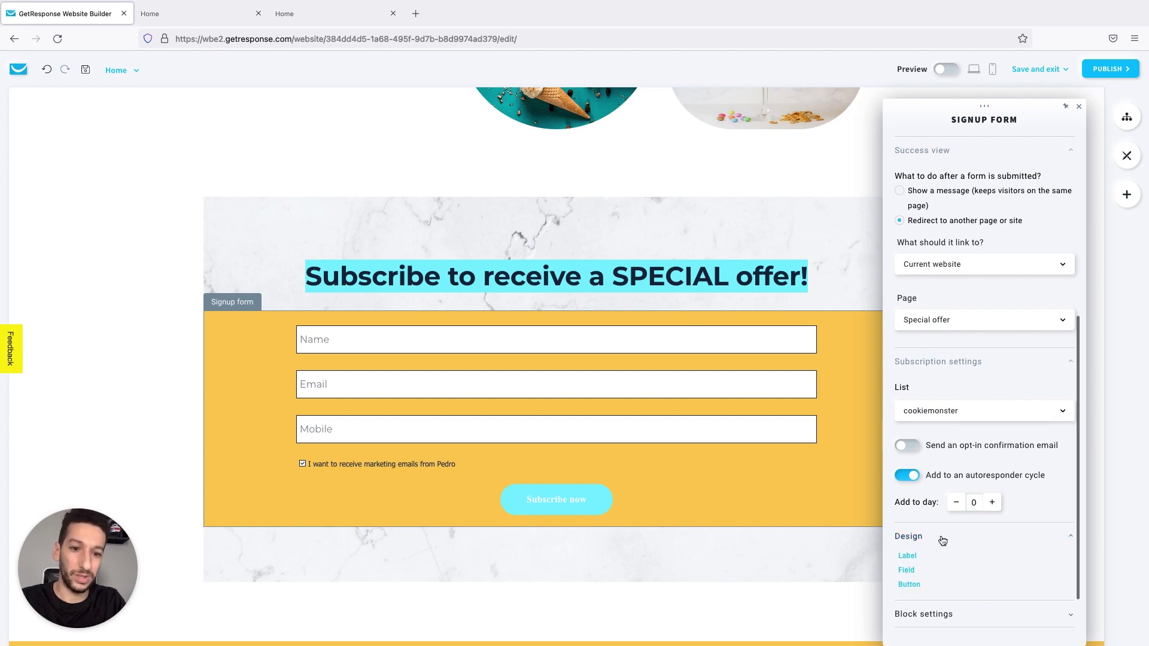
click(907, 556)
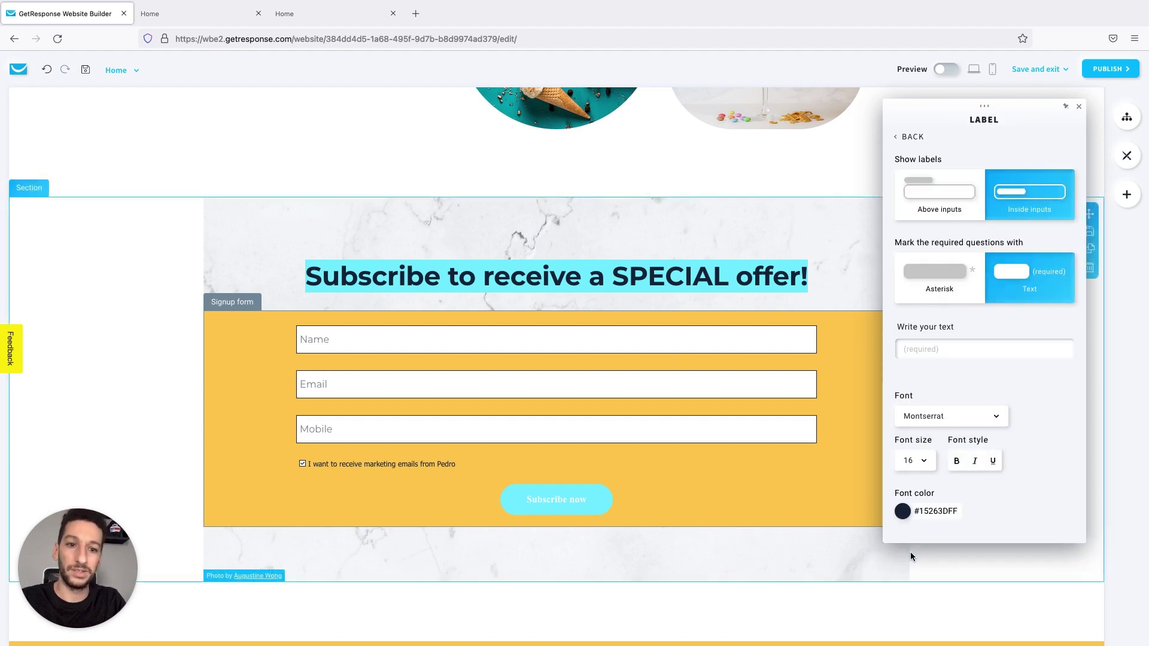
click(937, 214)
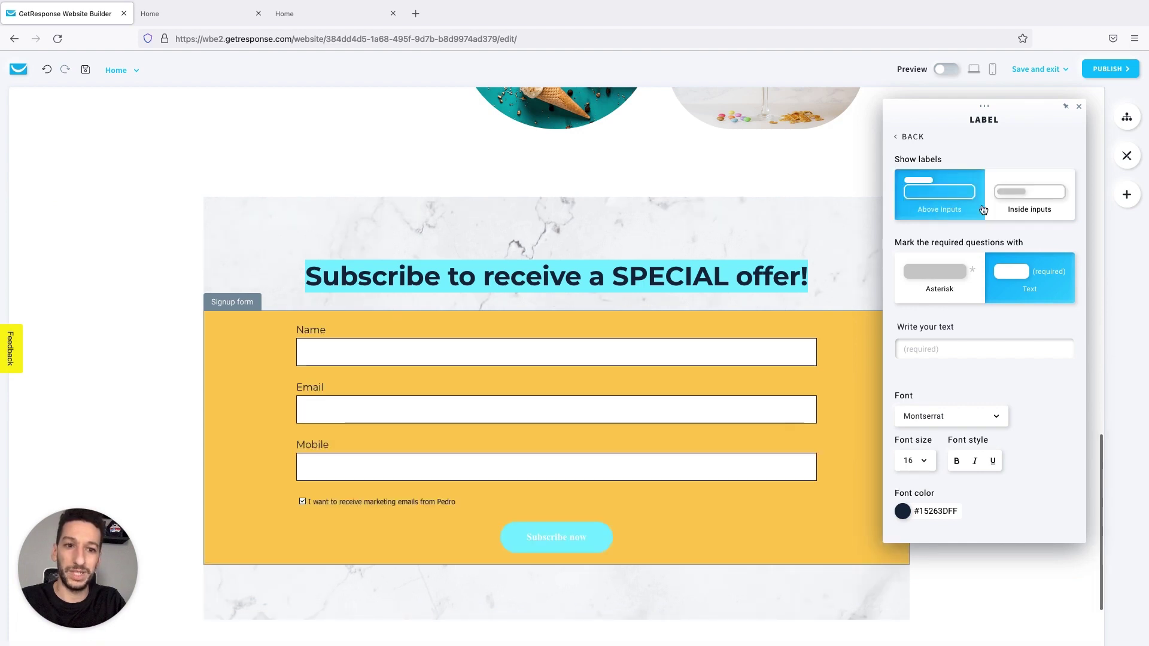
click(1005, 210)
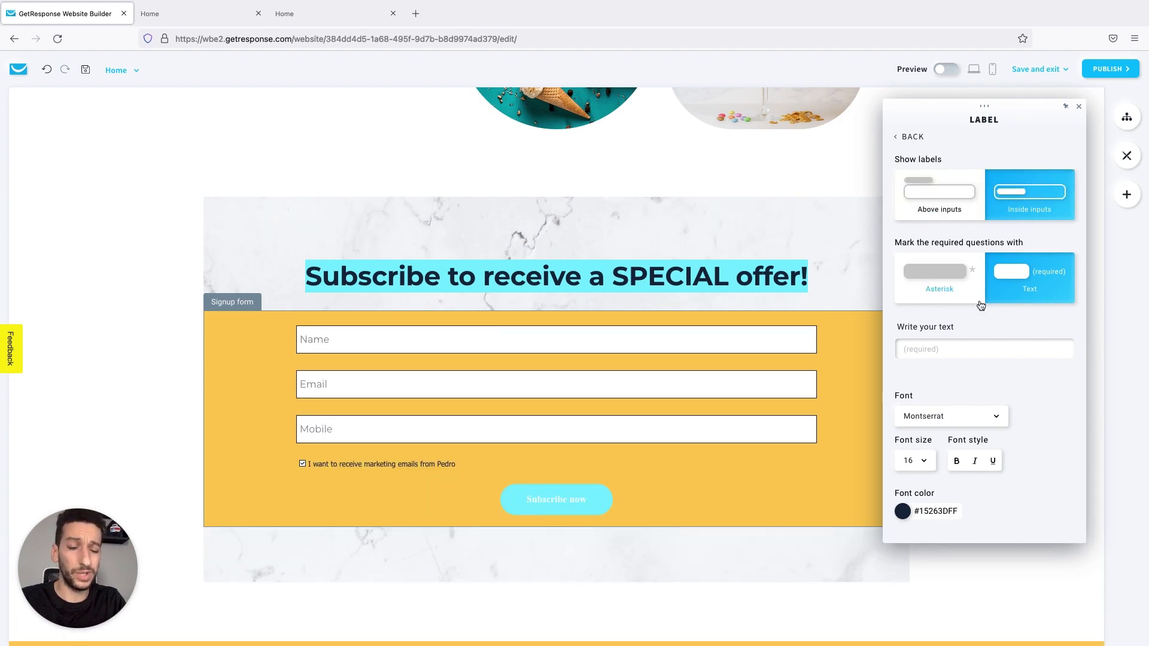
click(930, 347)
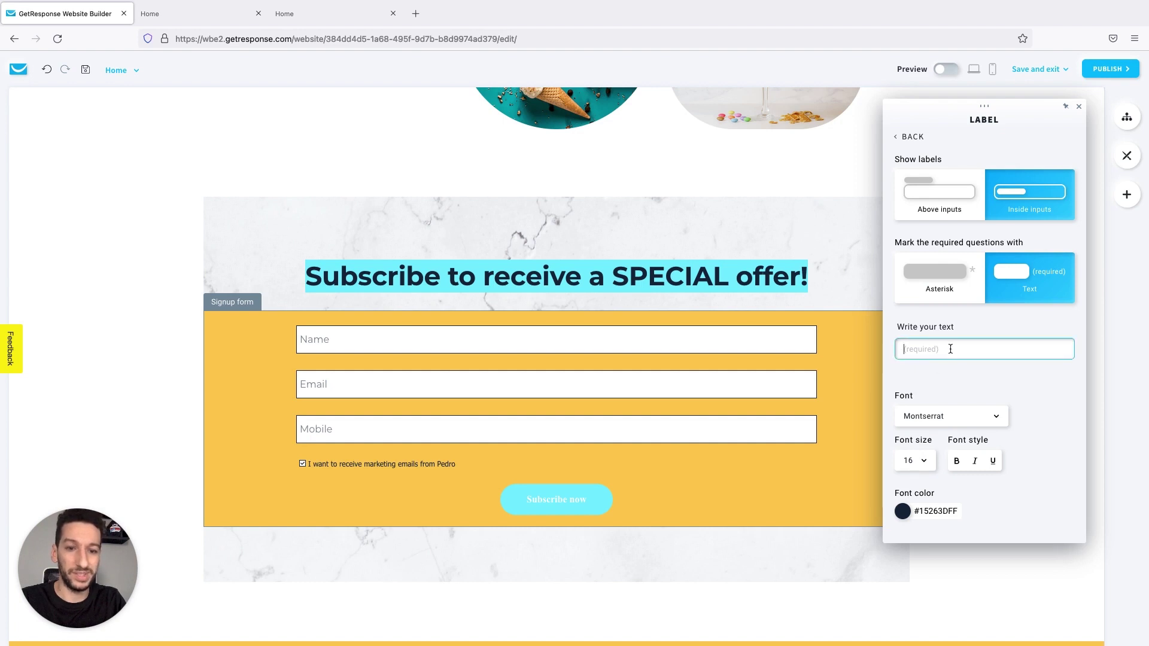
text(()
text(r)
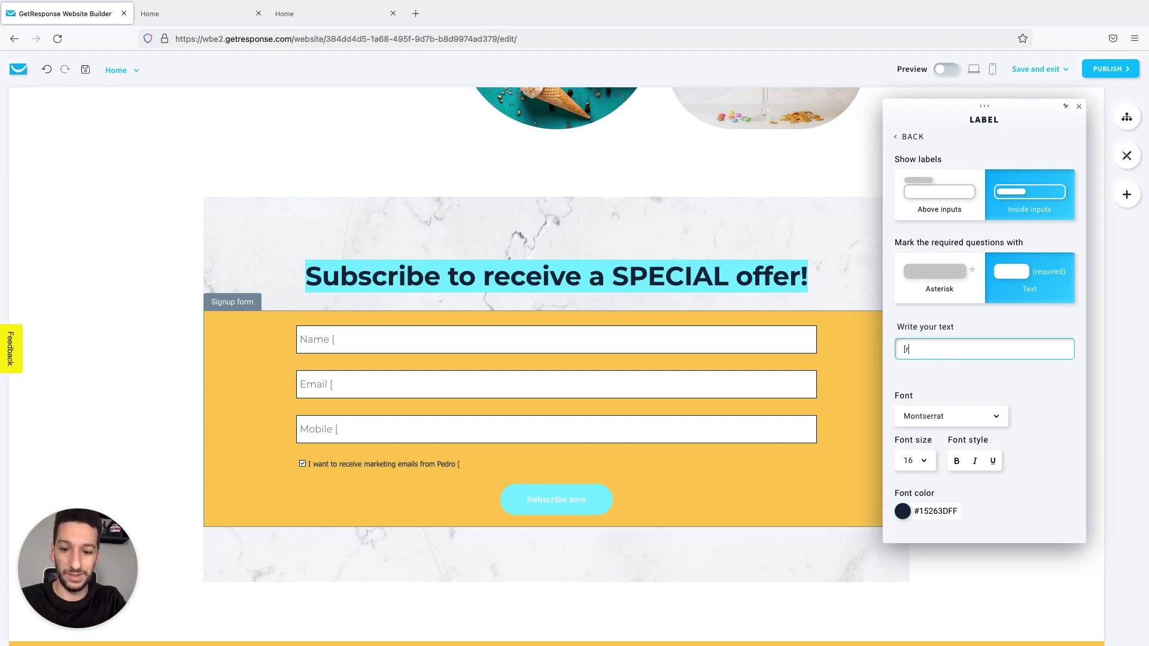
text(equired))
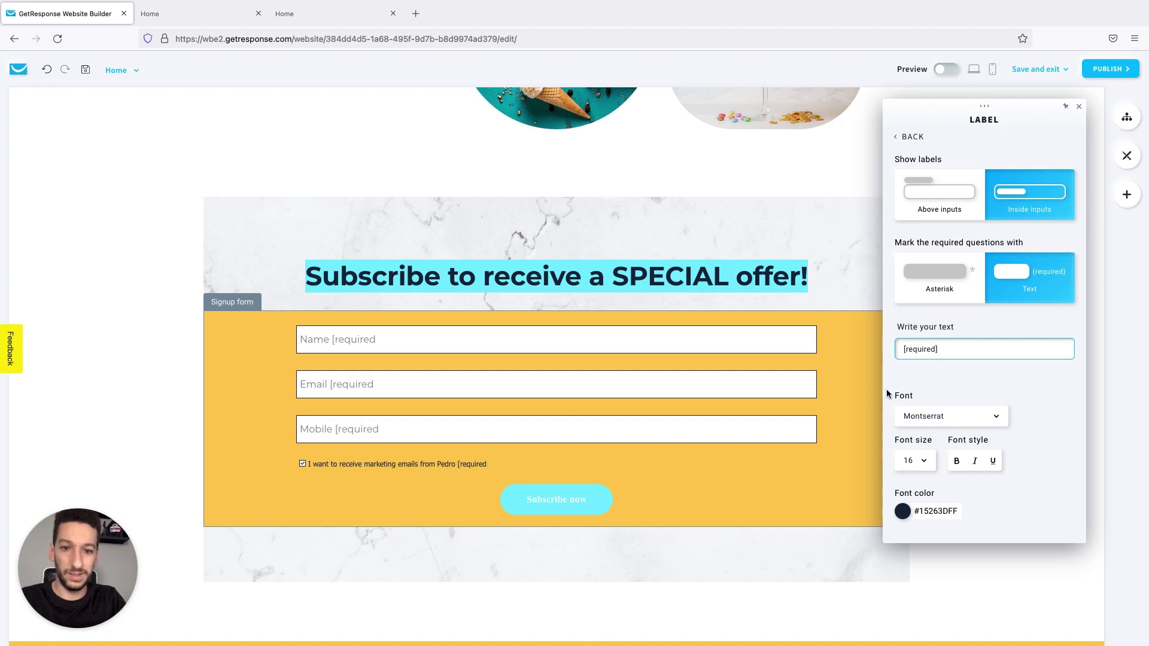
click(933, 294)
click(913, 138)
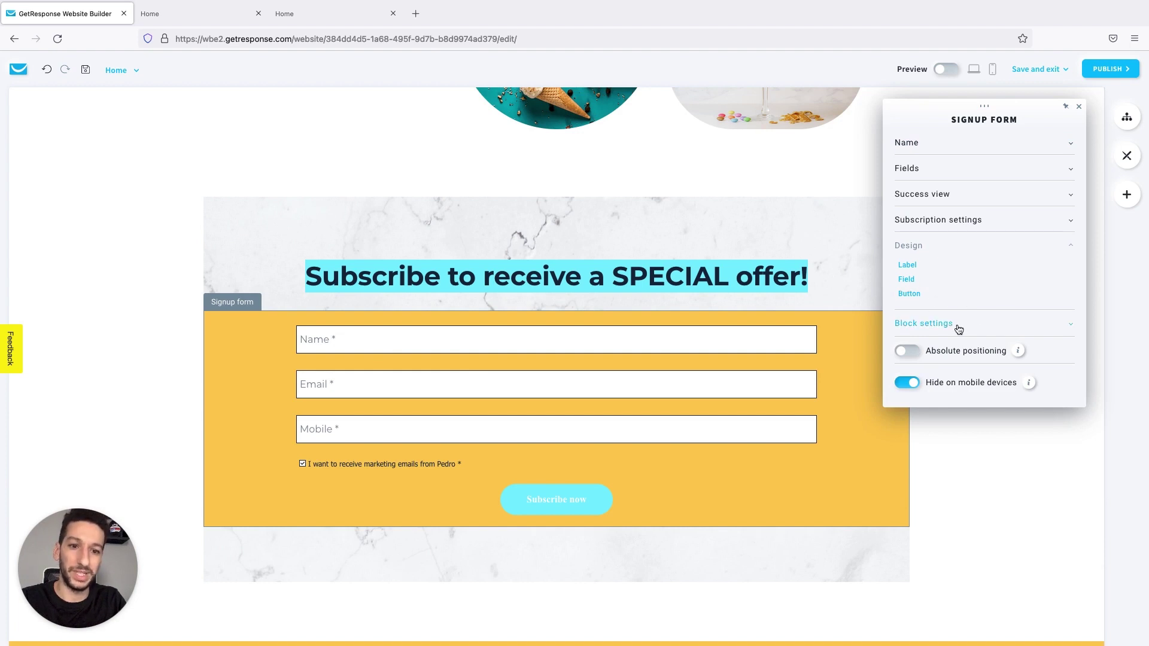
- Set the form's Block settings background colour to pink #F8A4C4FF
click(931, 332)
scroll(934, 342, down, 1)
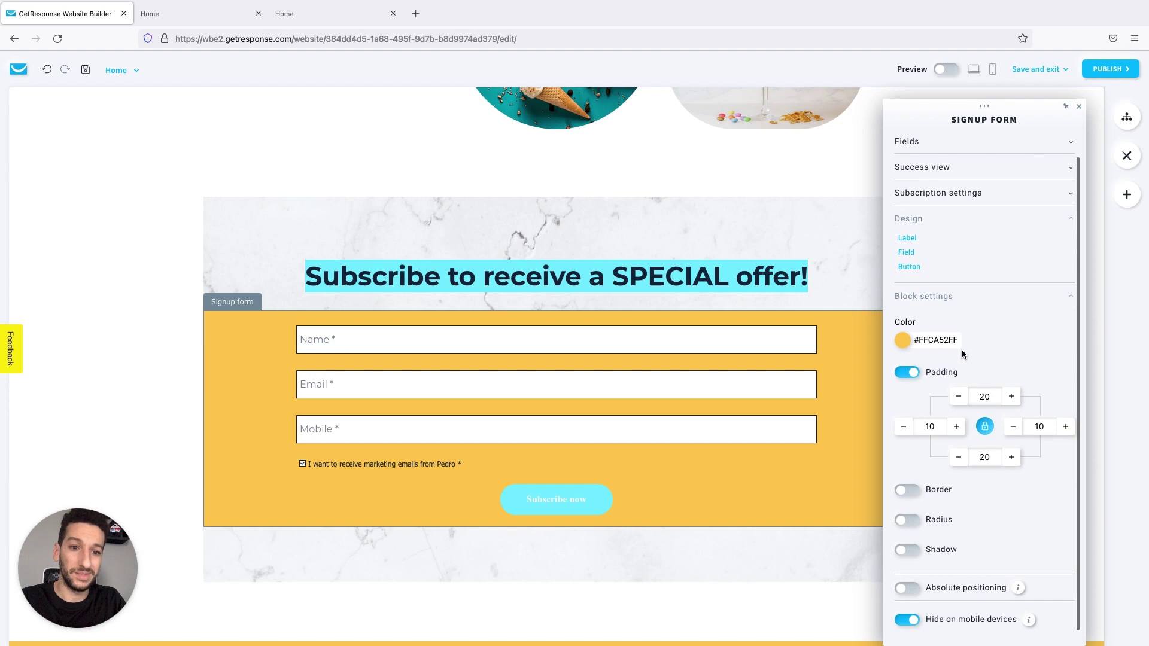
click(904, 342)
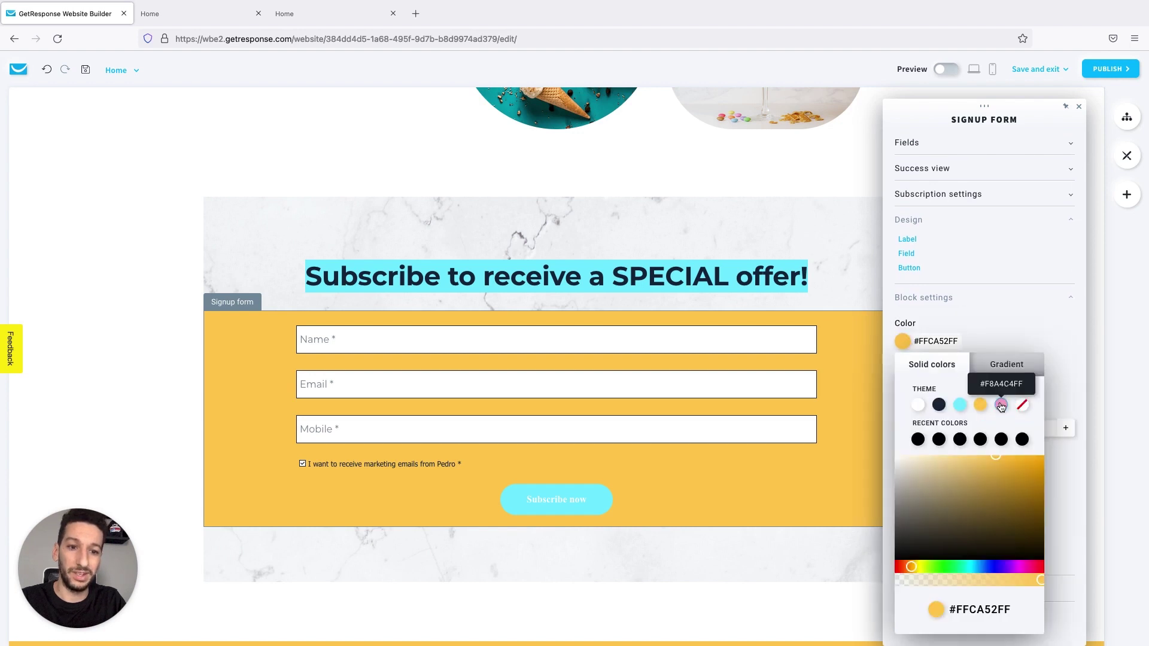
click(1002, 406)
click(994, 309)
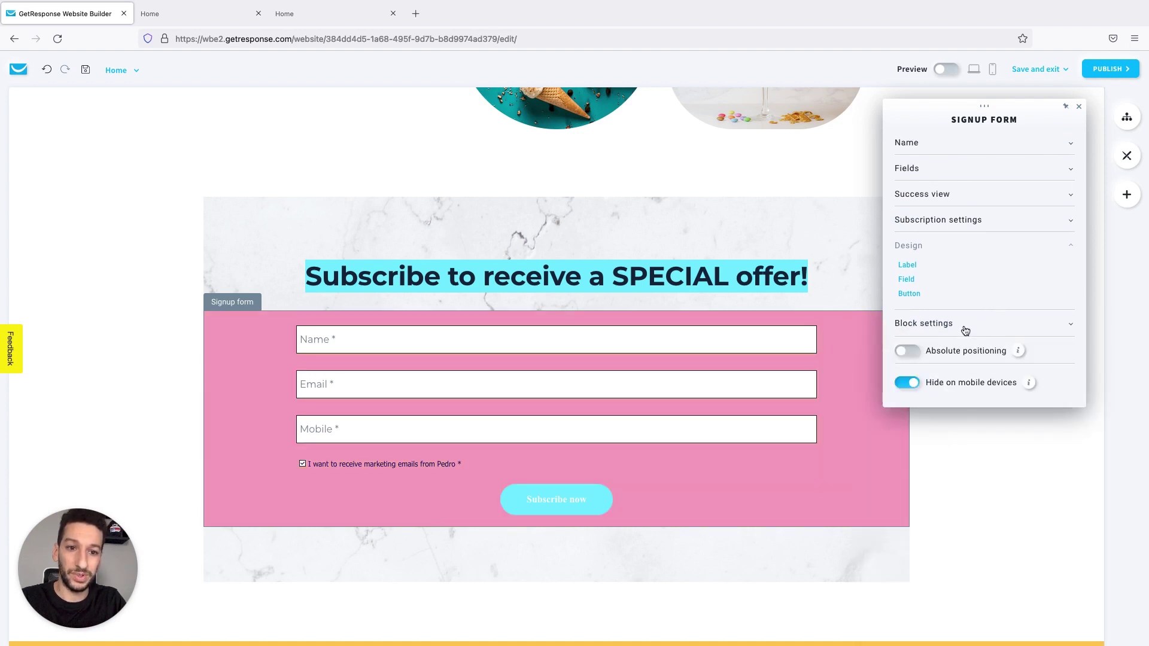
scroll(1023, 365, down, 1)
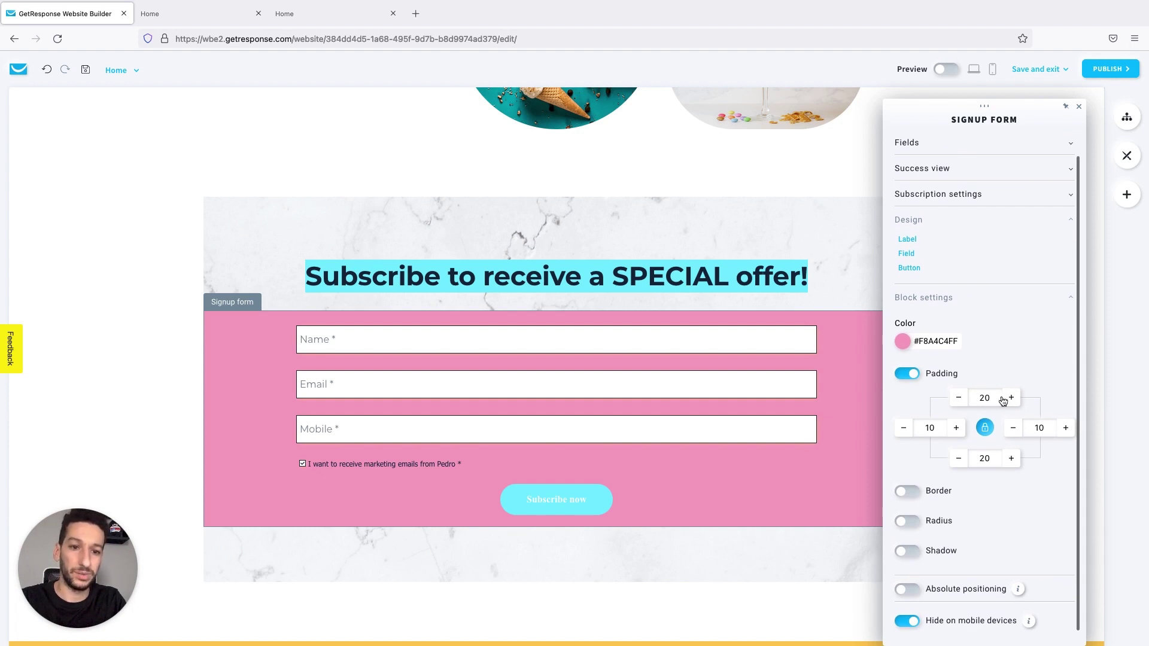
click(984, 301)
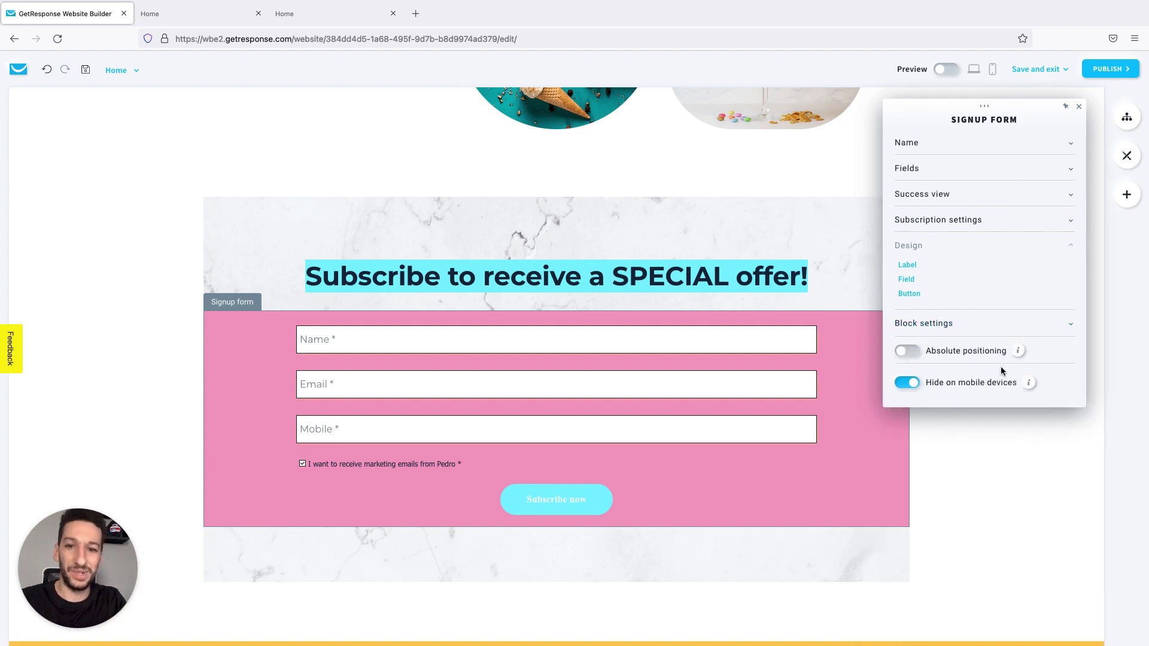
- Enable Absolute positioning and drag the pink form to the section centre
click(908, 351)
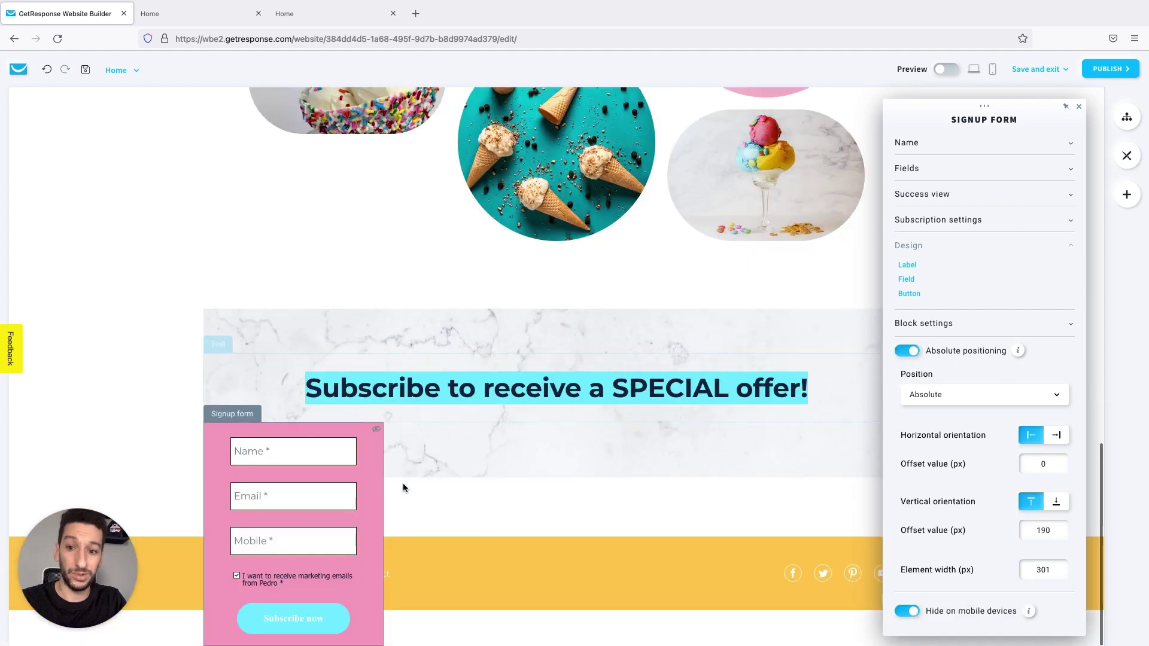
drag(397, 434, 384, 443)
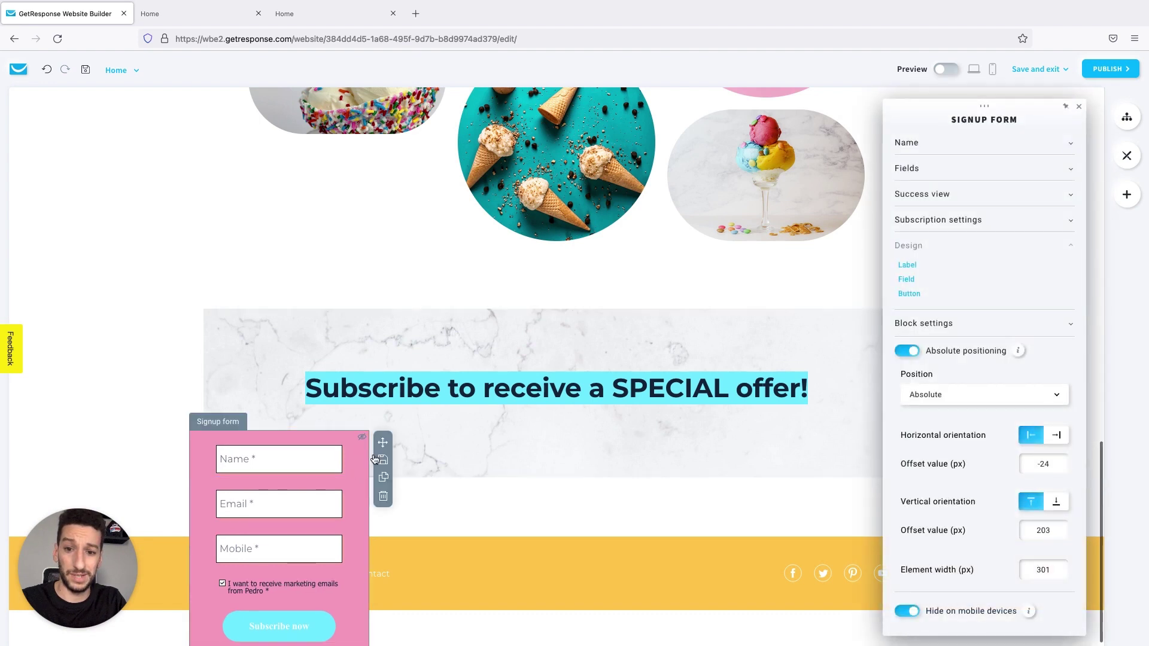
click(438, 400)
drag(437, 401, 650, 320)
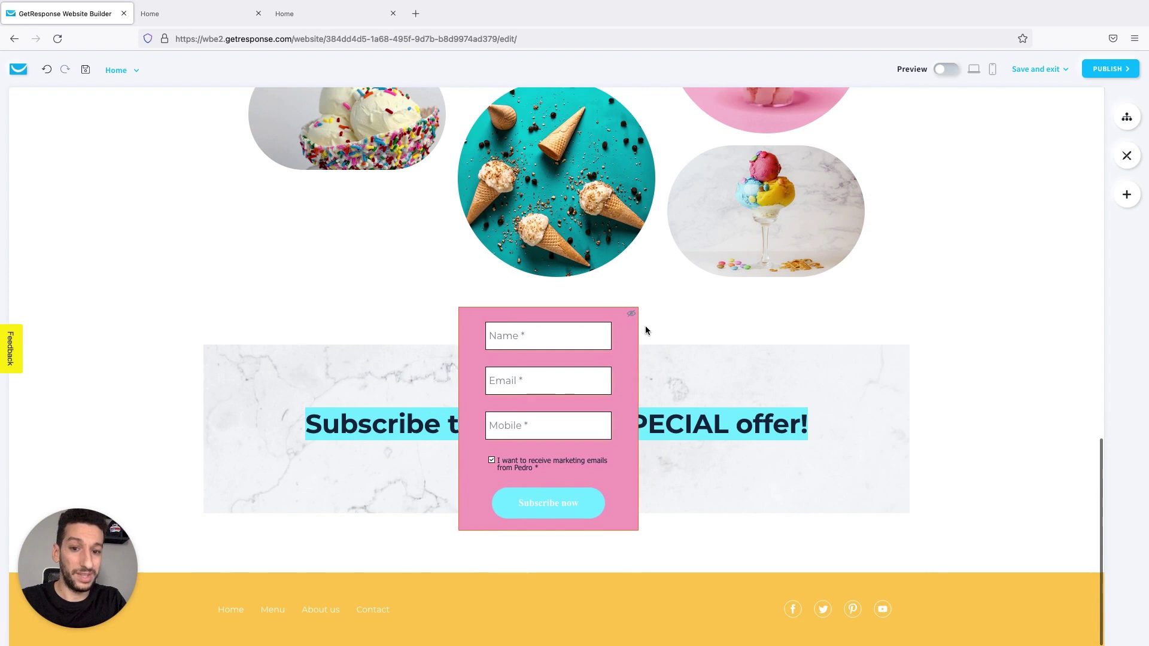
click(629, 355)
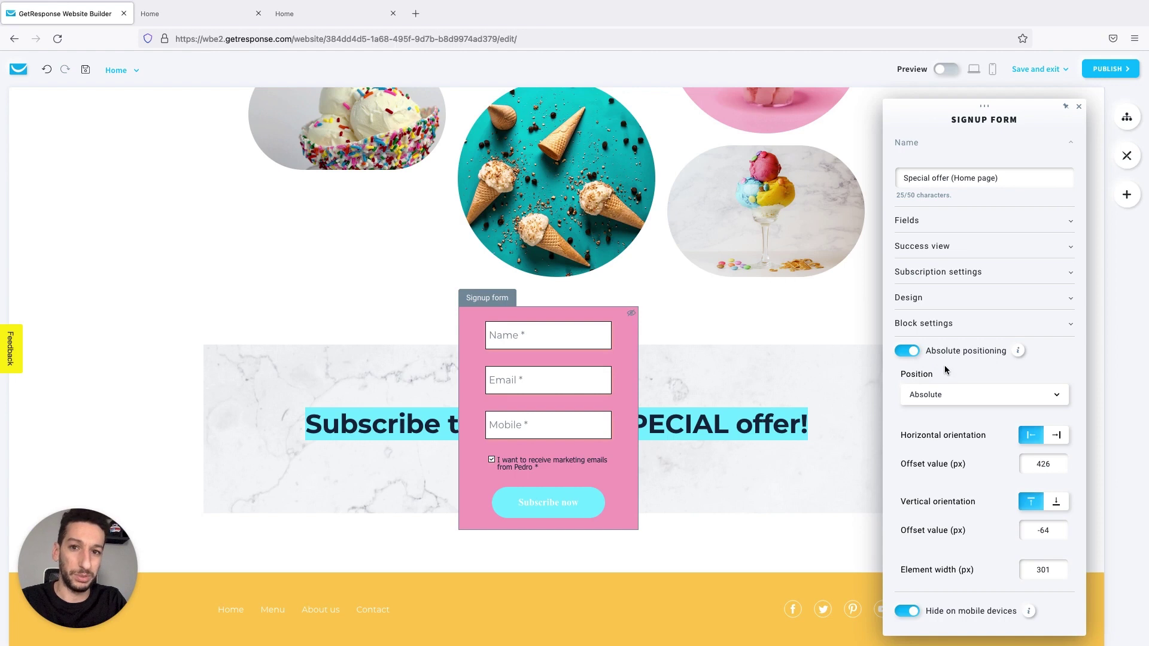
- Turn off Absolute positioning and leave Hide on mobile devices switched off
click(908, 351)
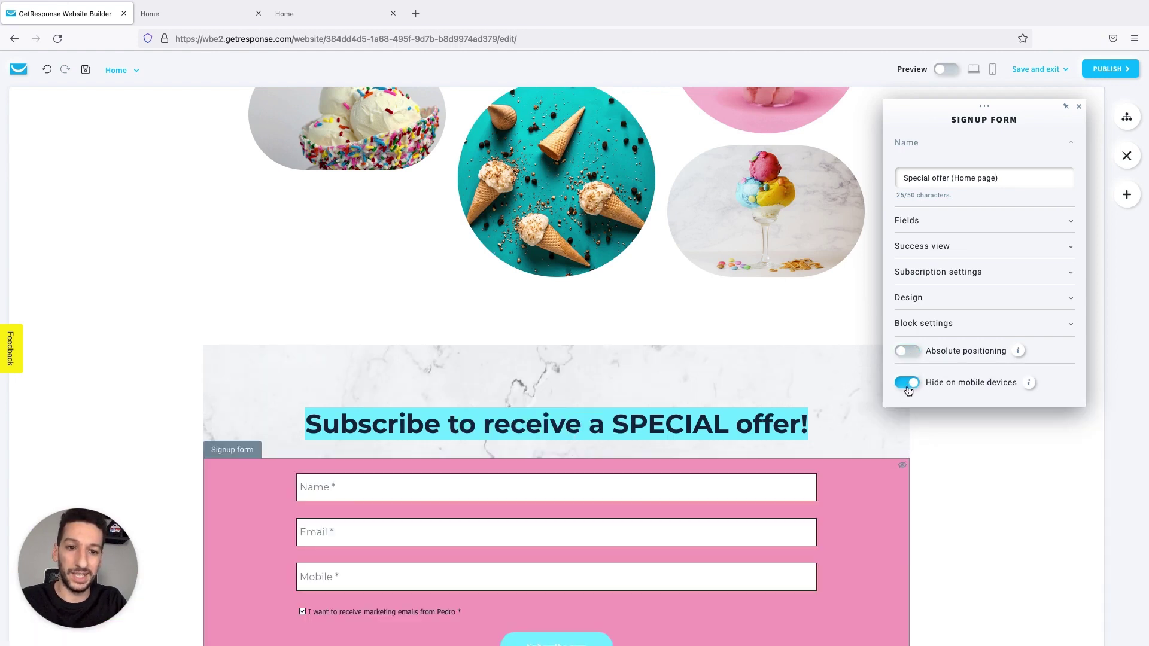
click(908, 384)
click(908, 390)
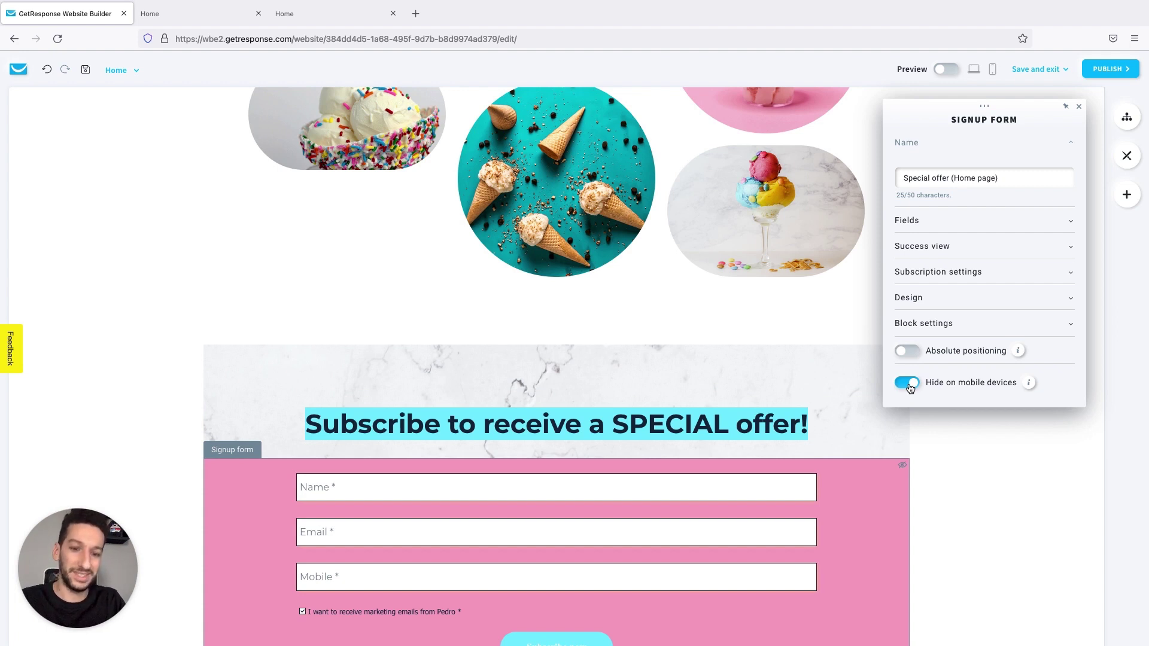
click(909, 383)
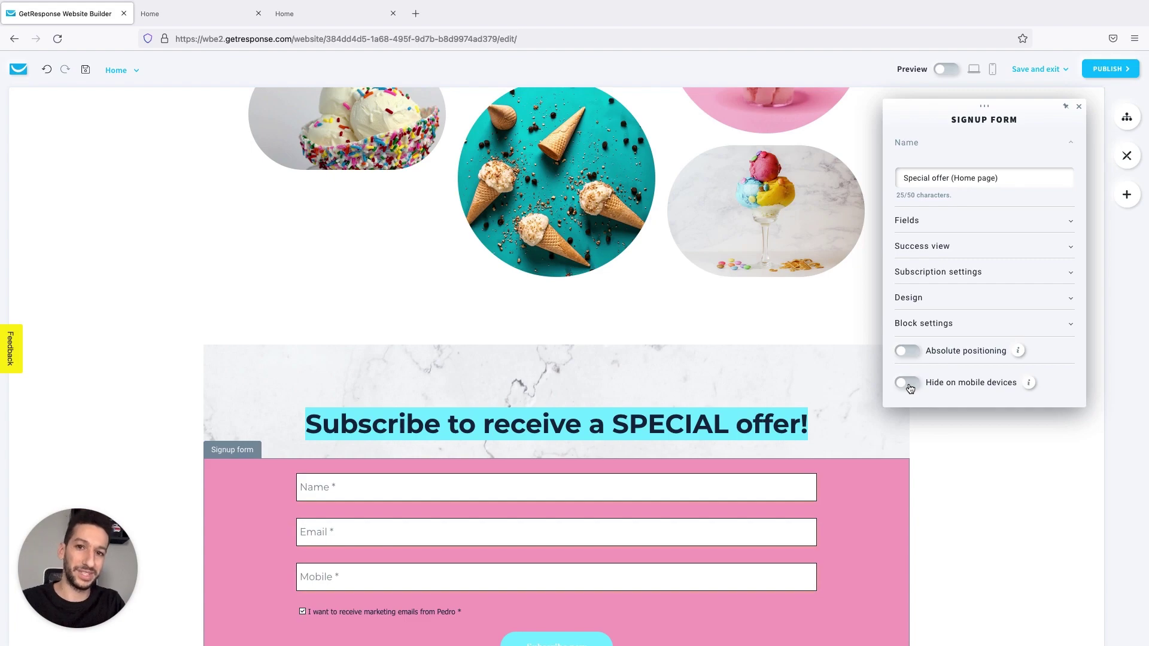